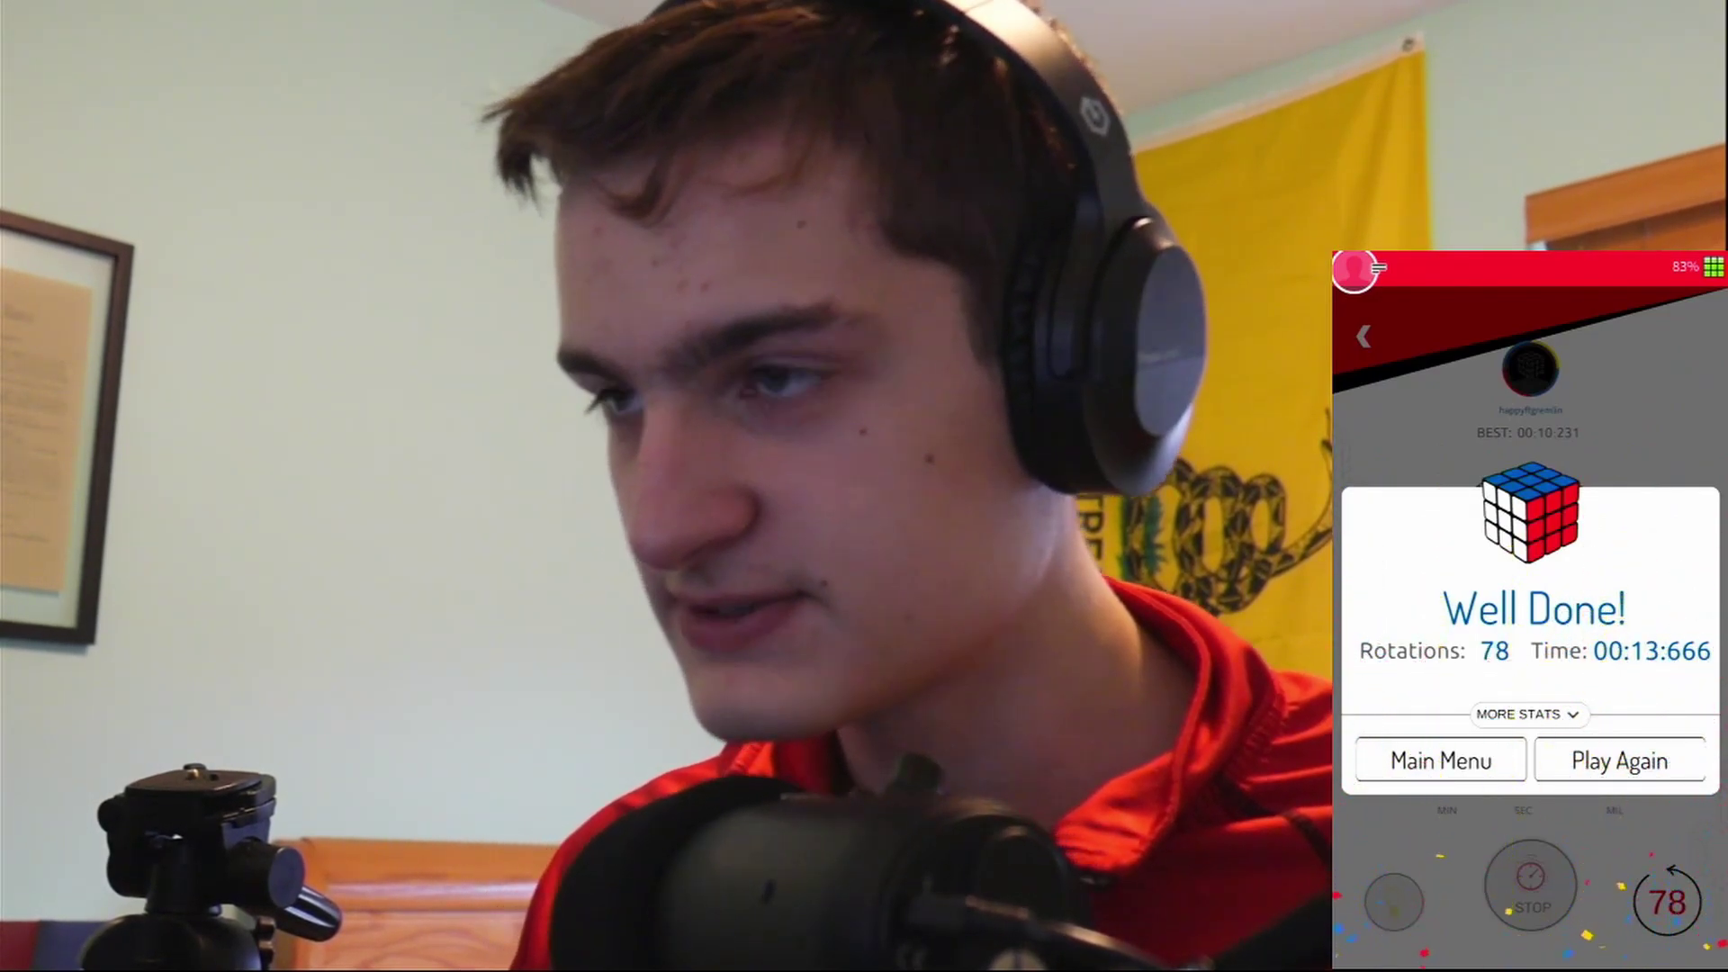
Step: Expand MORE STATS on the Well Done card to see moves, time per stage and 5.71 turns per second
{"action": "left_click", "coordinate": [1521, 714]}
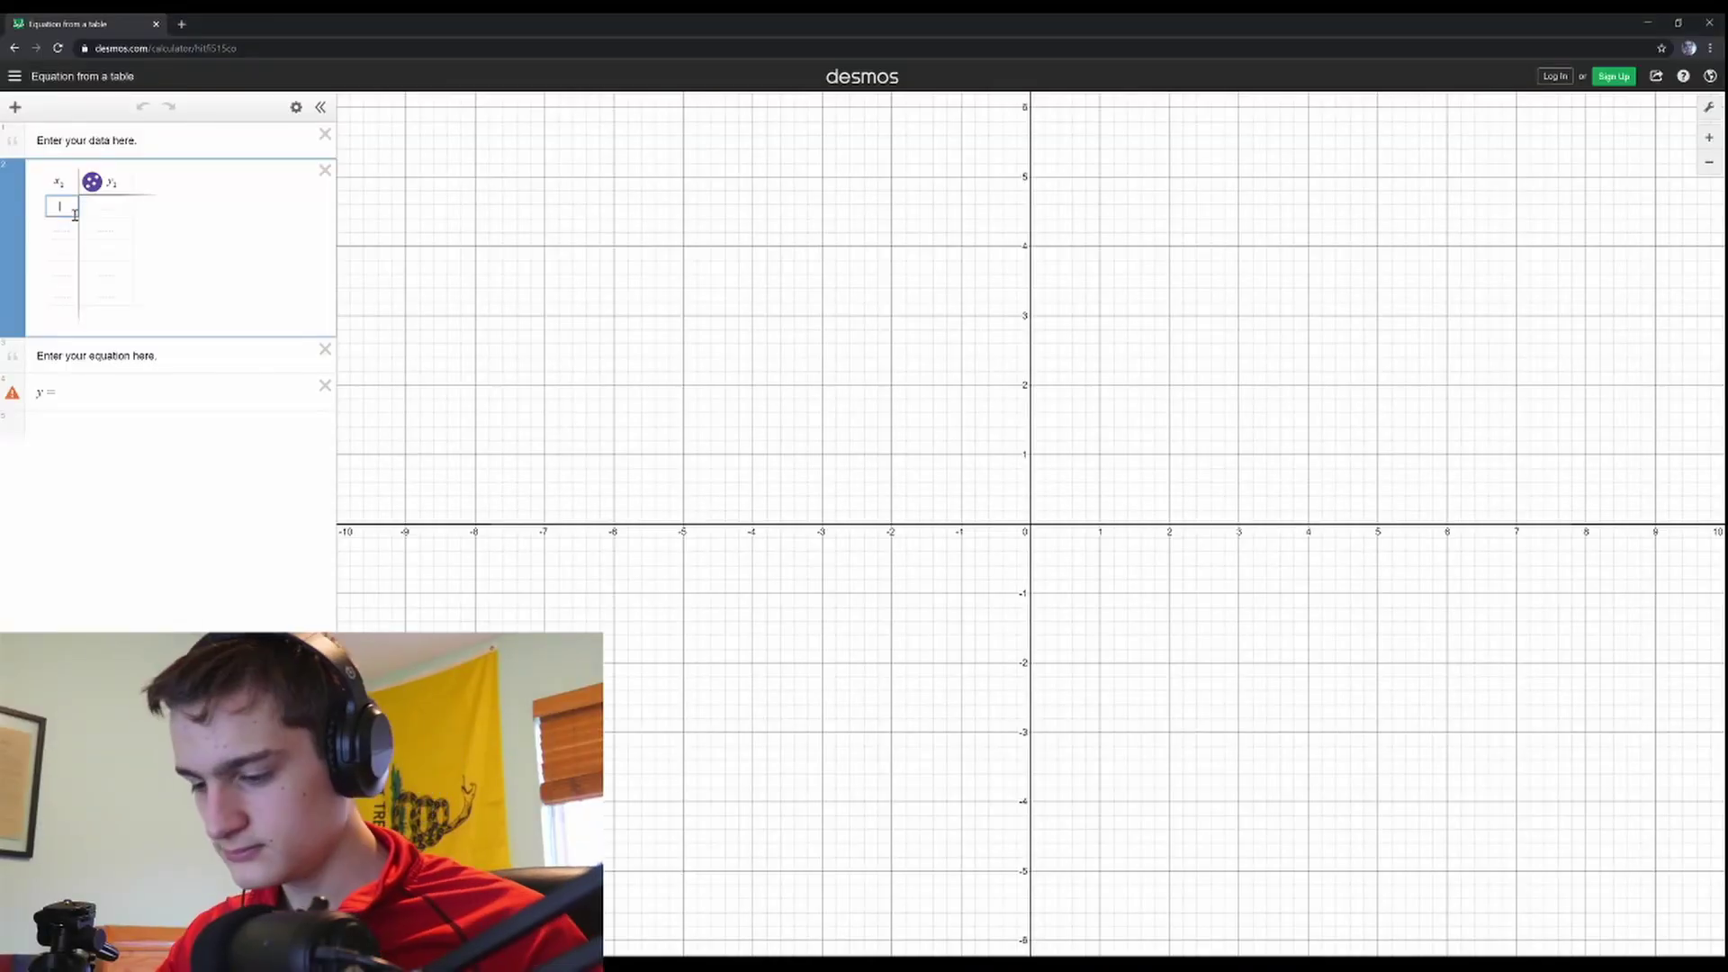
Step: Enter the first table rows: times 1.93, 2.19, 4.28, 6.4, 7.7, 9.37 and move counts 8, 19, 29
{"action": "type", "text": "1.93"}
{"action": "key", "text": "Tab"}
{"action": "type", "text": "8"}
{"action": "key", "text": "Return"}
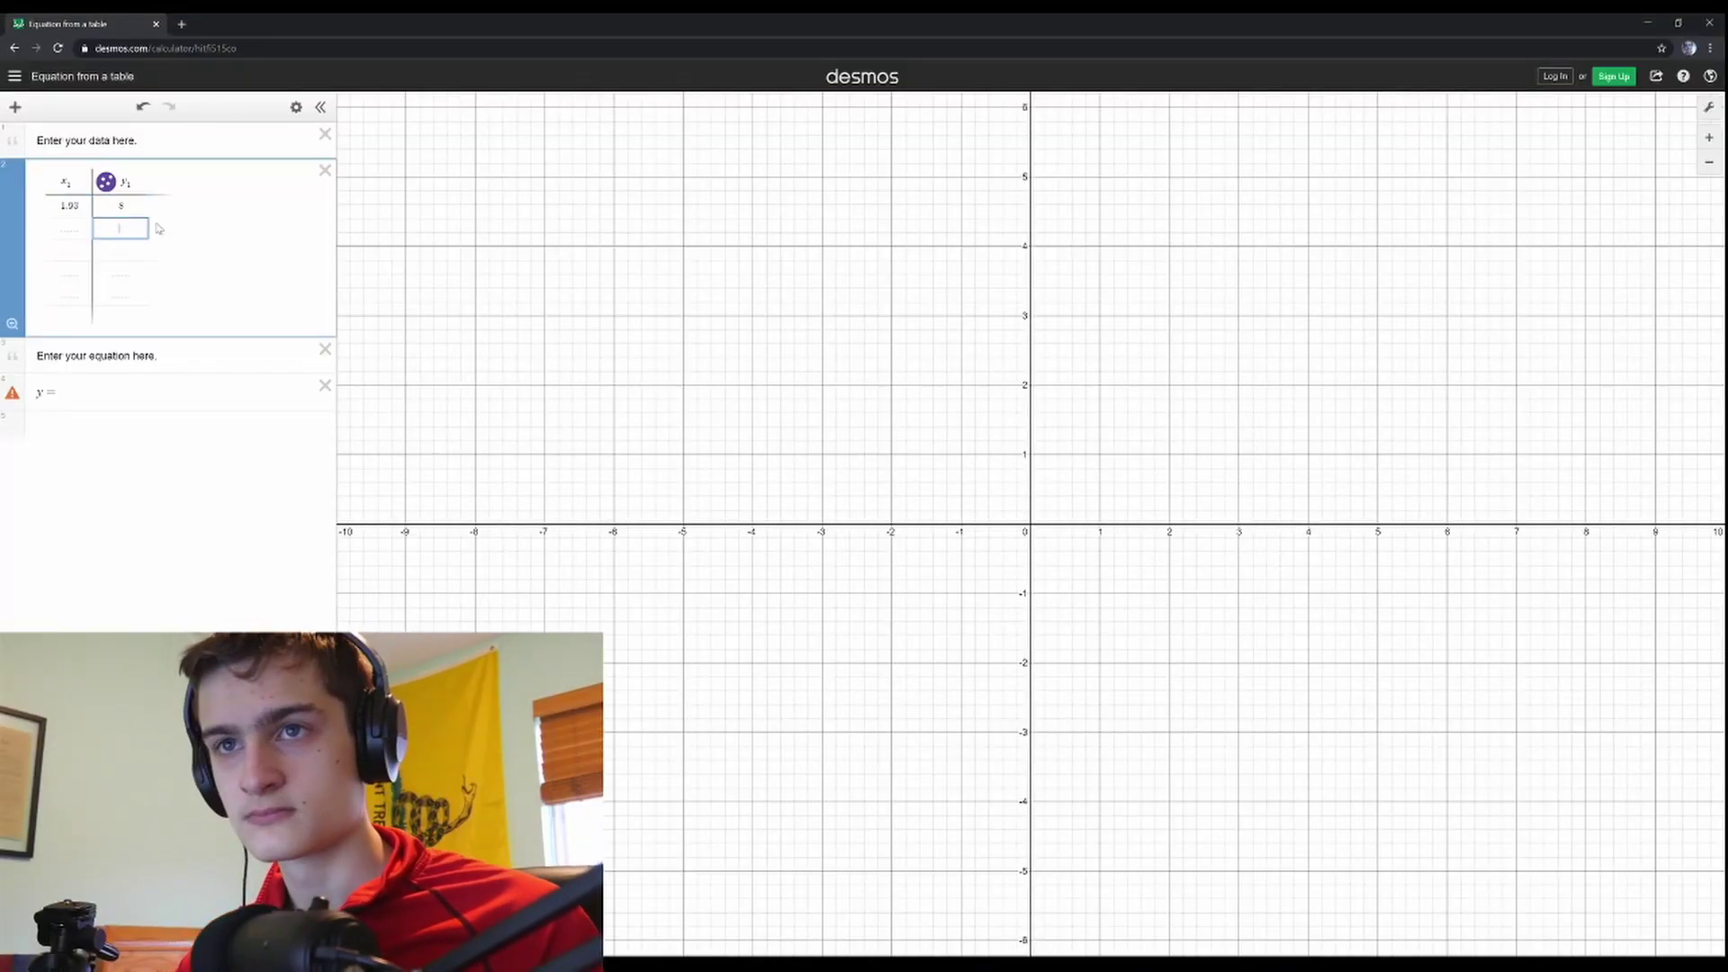
{"action": "type", "text": "19"}
{"action": "left_click", "coordinate": [72, 227]}
{"action": "type", "text": "2.1"}
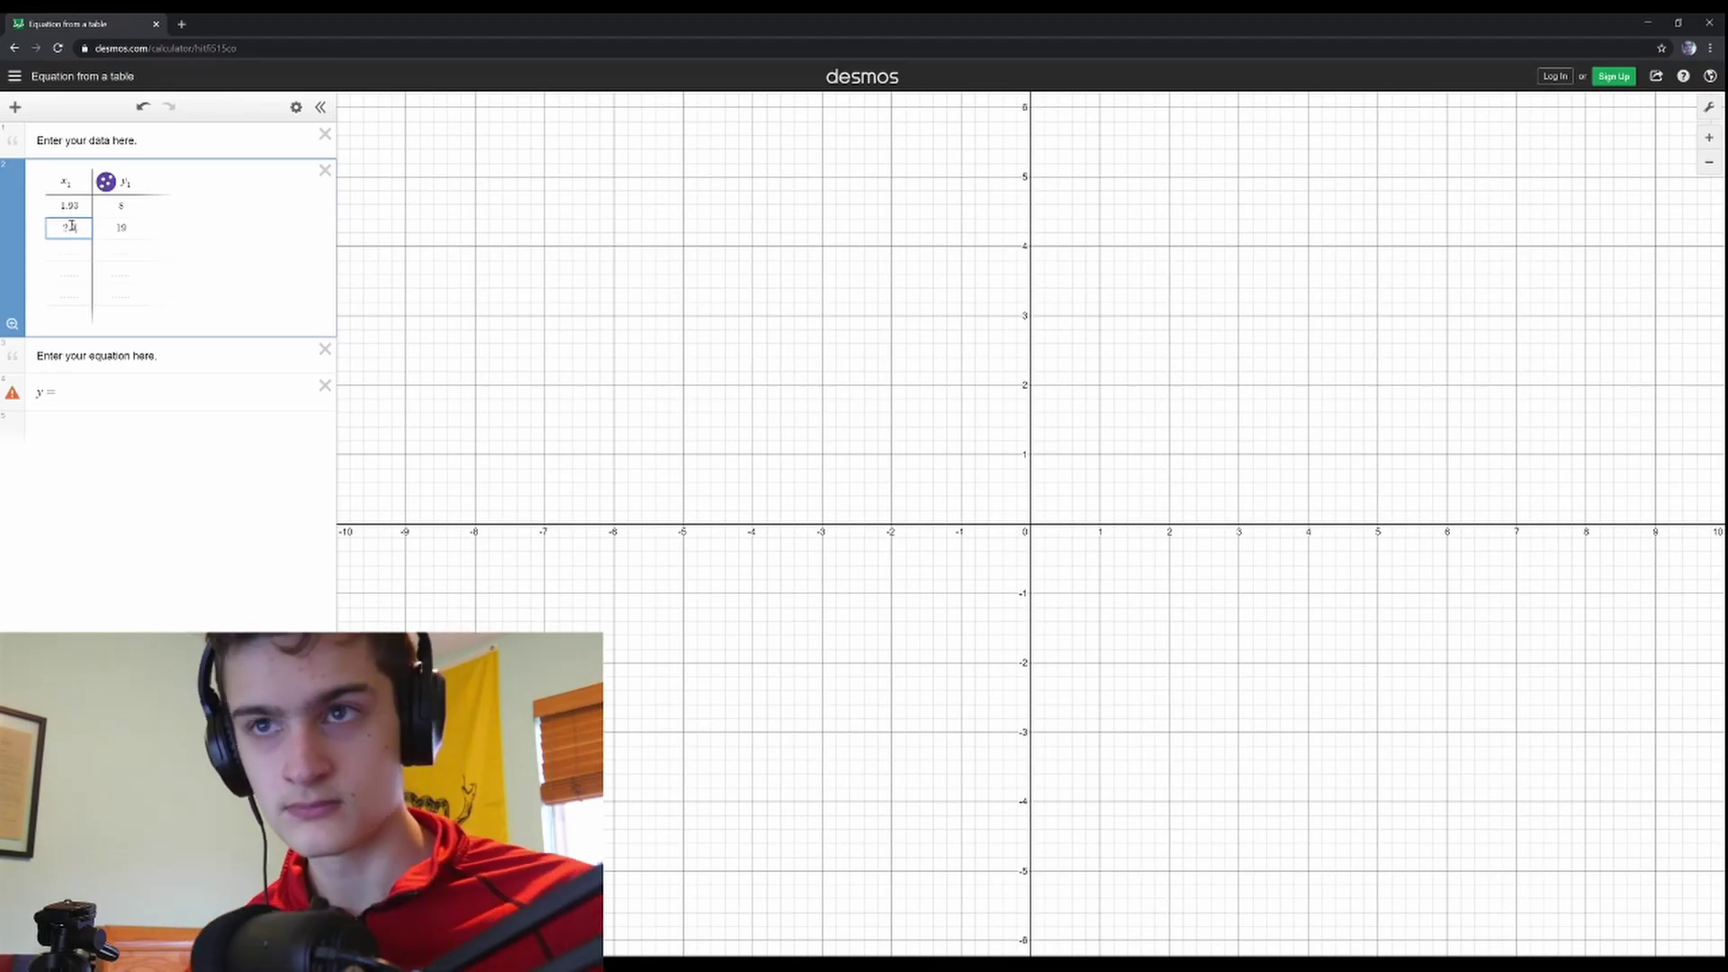
{"action": "type", "text": "9"}
{"action": "key", "text": "Tab"}
{"action": "key", "text": "Return"}
{"action": "type", "text": "29"}
{"action": "left_click", "coordinate": [69, 249]}
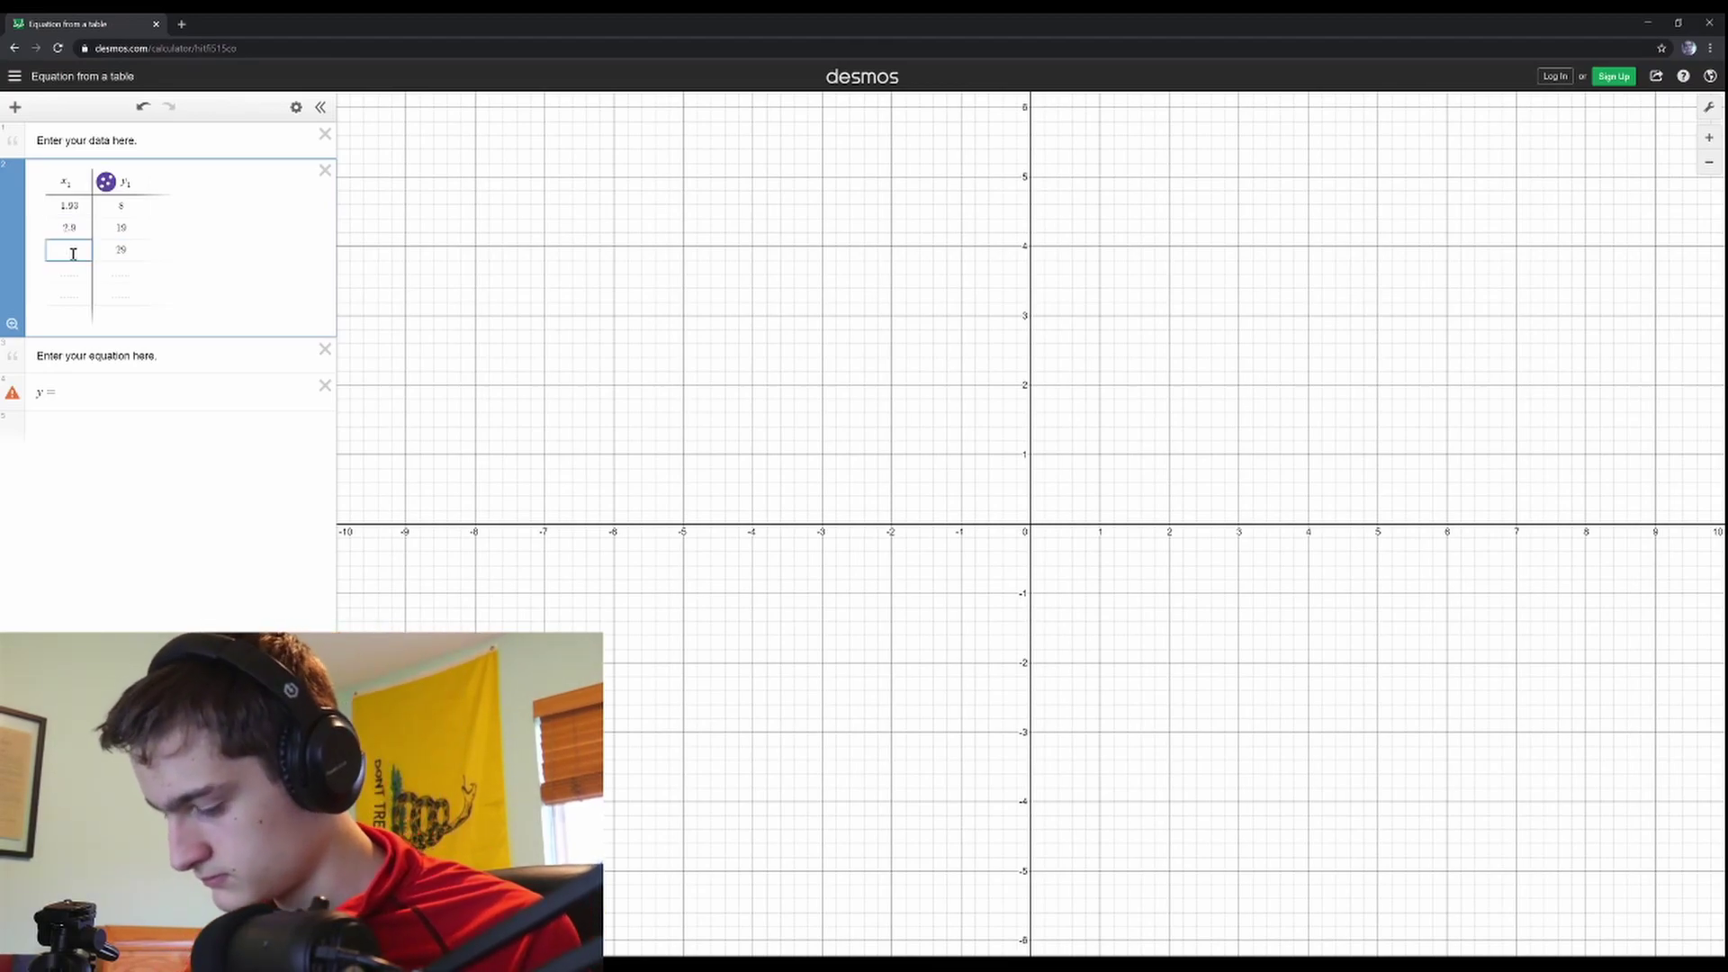
{"action": "type", "text": "4.28"}
{"action": "key", "text": "Return"}
{"action": "type", "text": "6.4"}
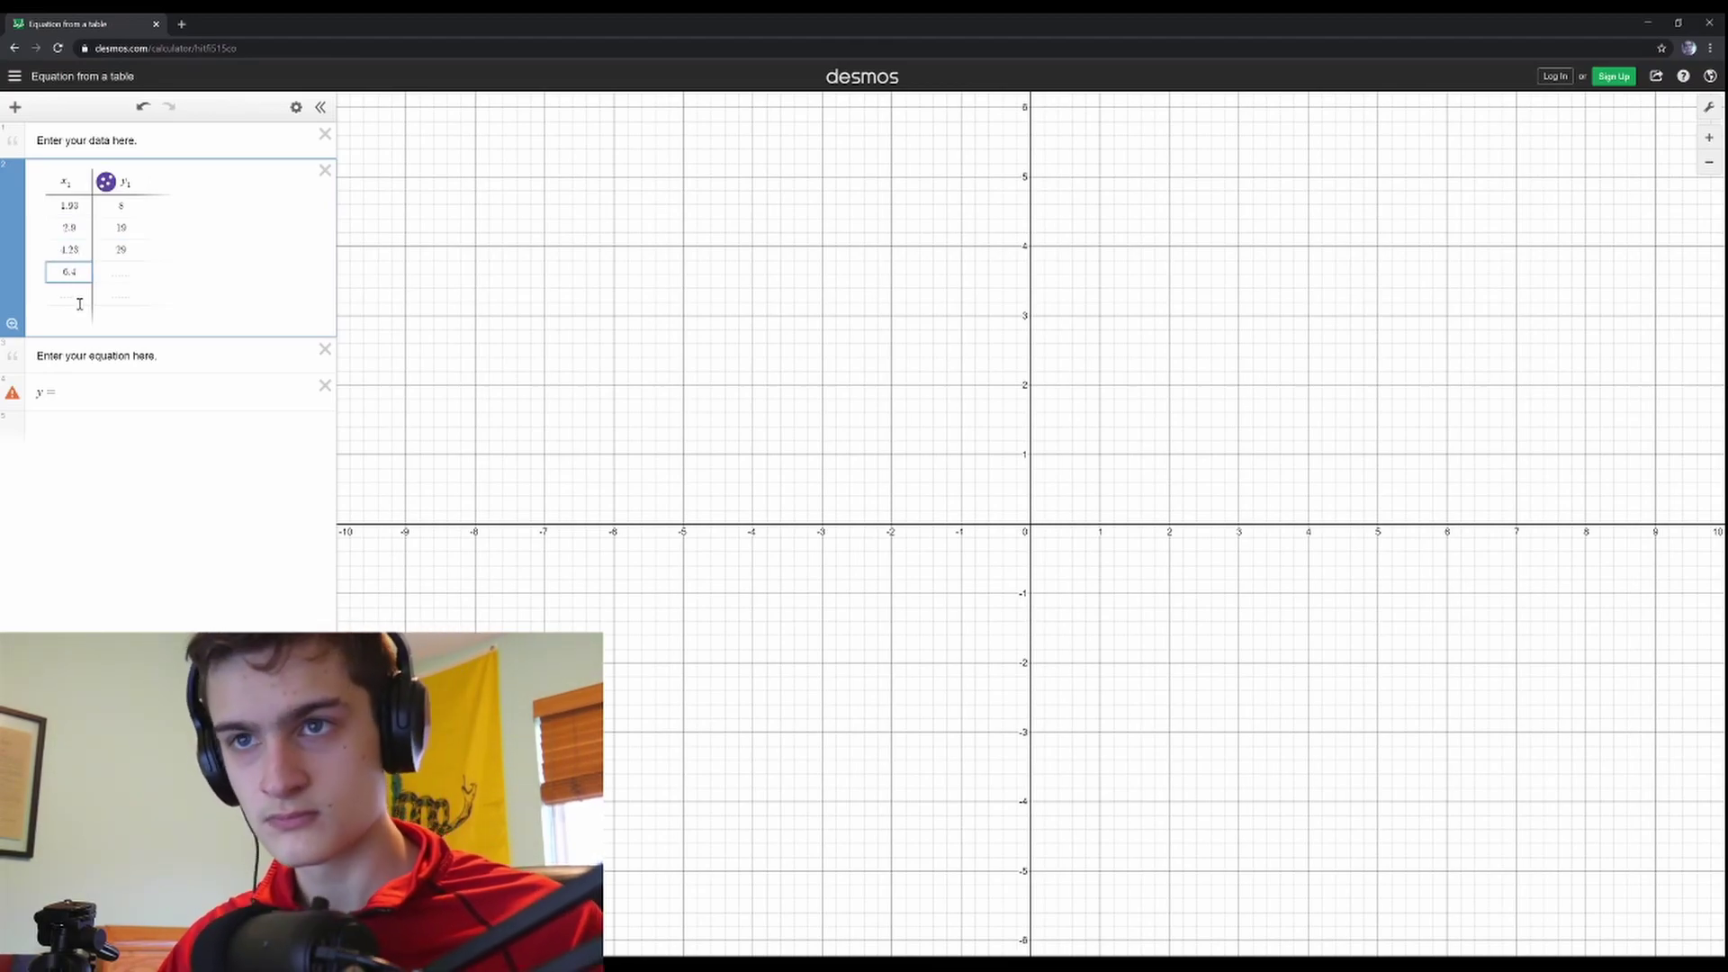
{"action": "key", "text": "Return"}
{"action": "type", "text": "7.7"}
{"action": "key", "text": "Return"}
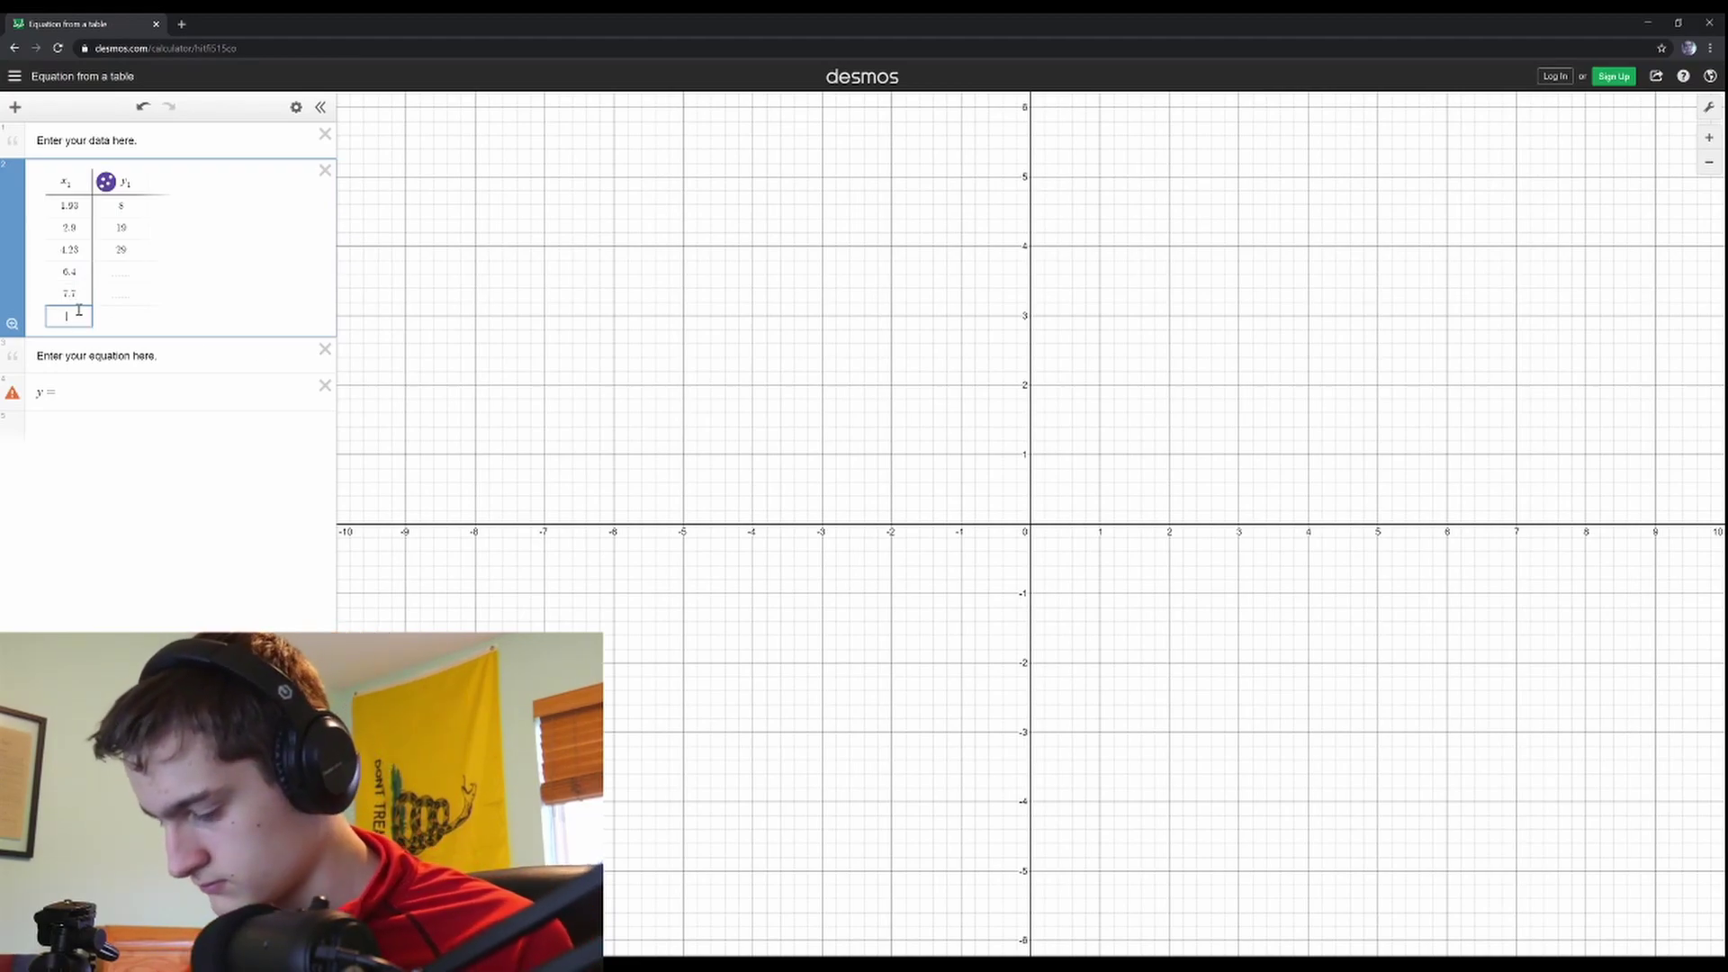
{"action": "type", "text": "9.37"}
{"action": "key", "text": "Return"}
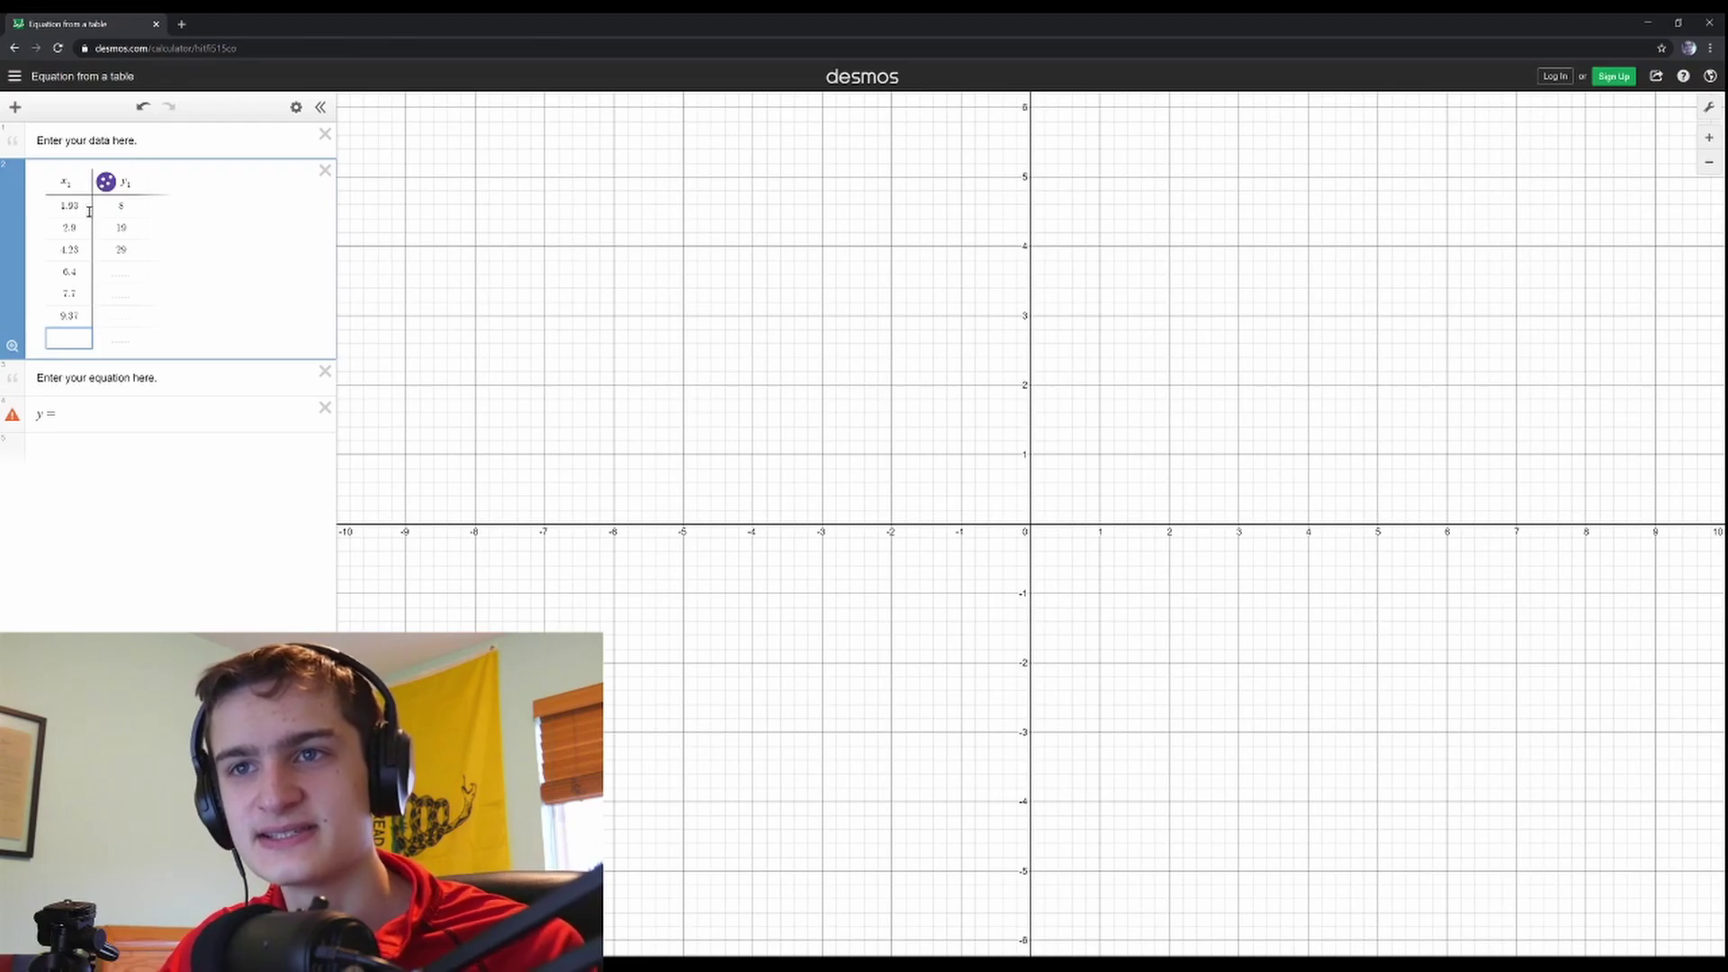
Step: Correct the later times in x₁ to 3, 5.23, 7.4, 8.7 and 10.37
{"action": "left_click", "coordinate": [69, 227]}
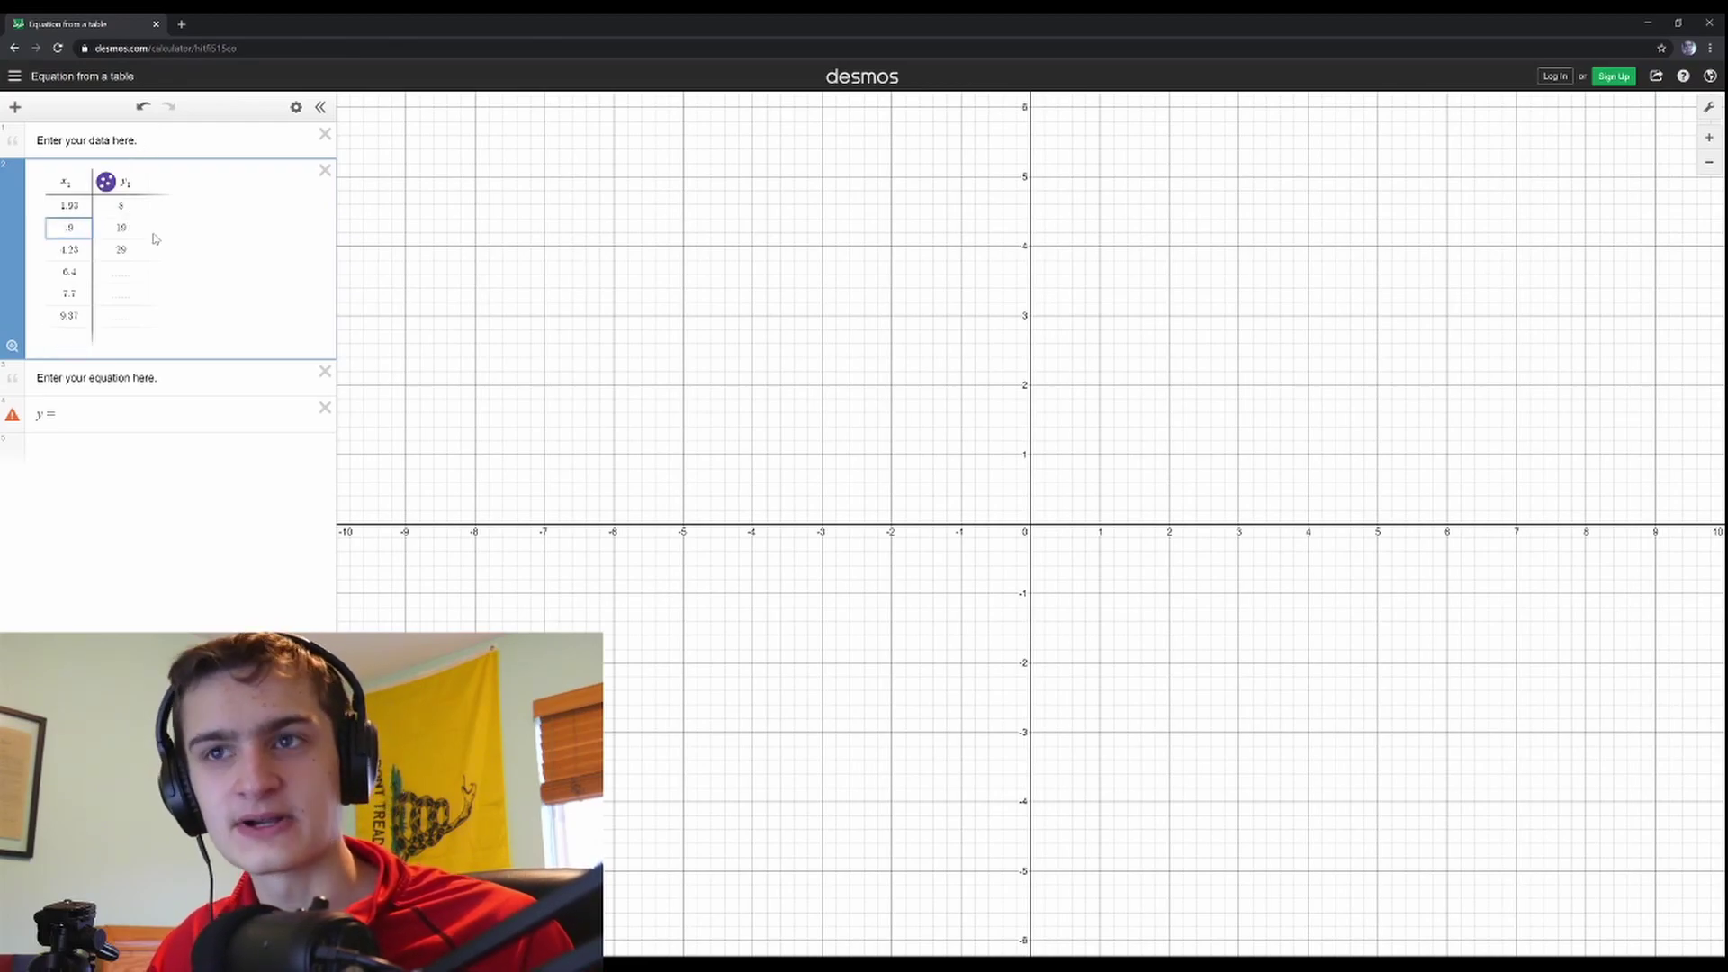
{"action": "type", "text": "3"}
{"action": "left_click", "coordinate": [68, 250]}
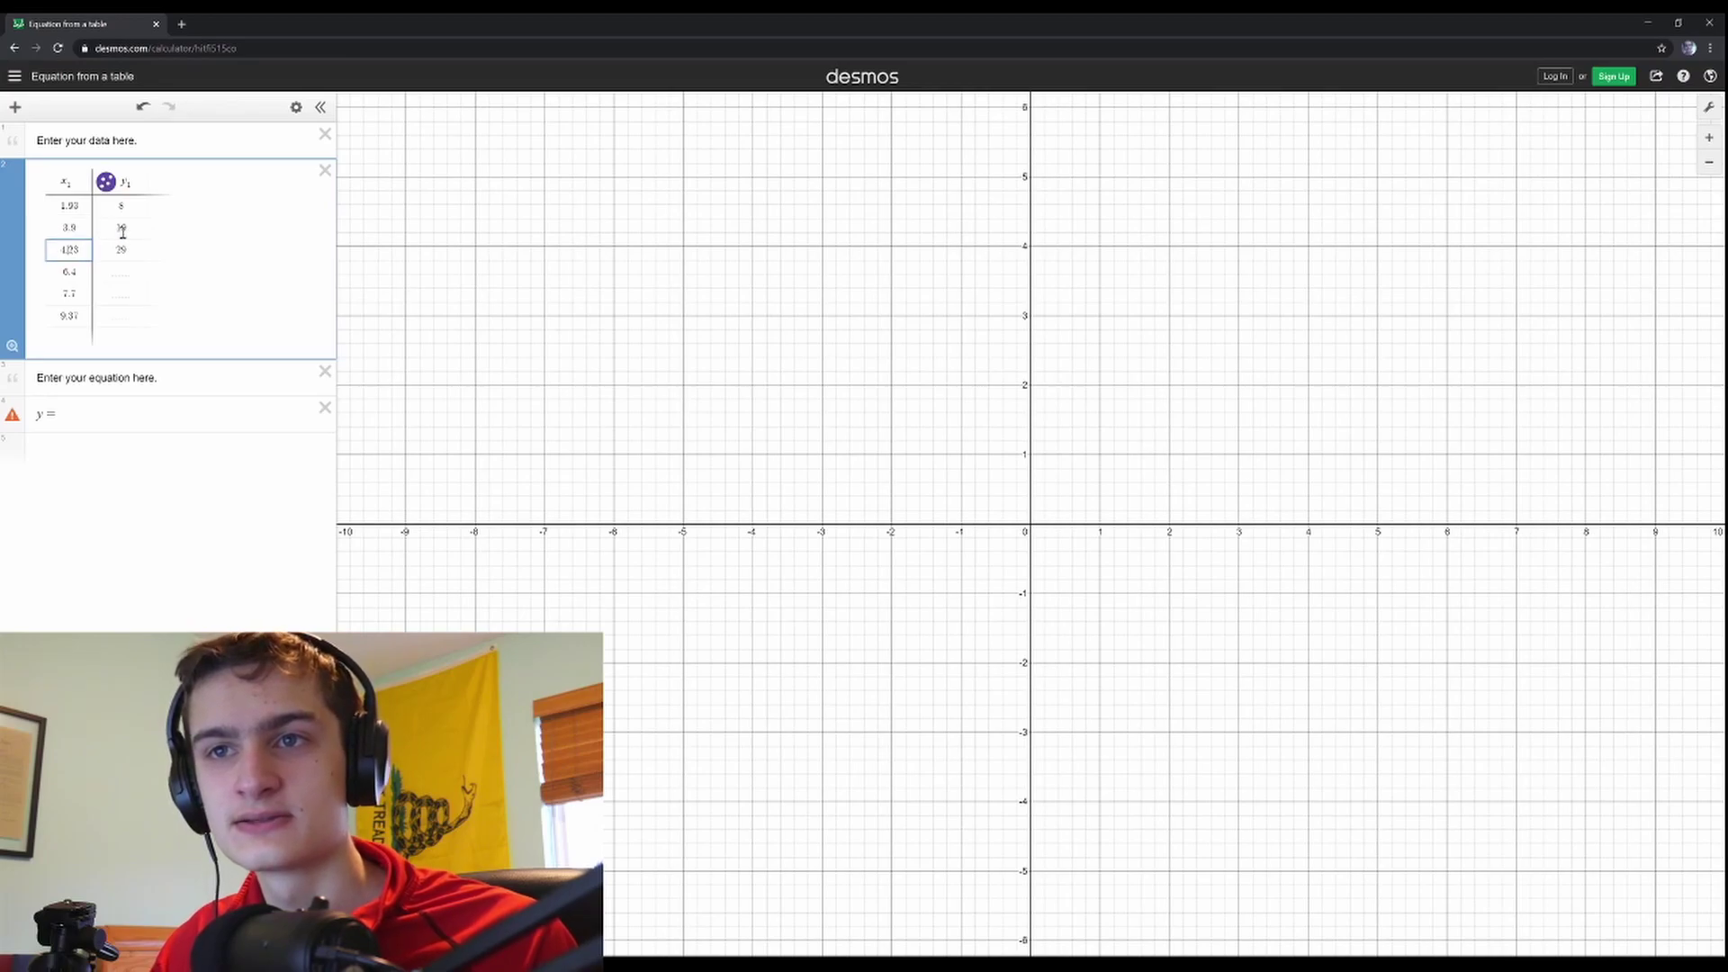
{"action": "type", "text": "5.23"}
{"action": "key", "text": "Return"}
{"action": "type", "text": "7.4"}
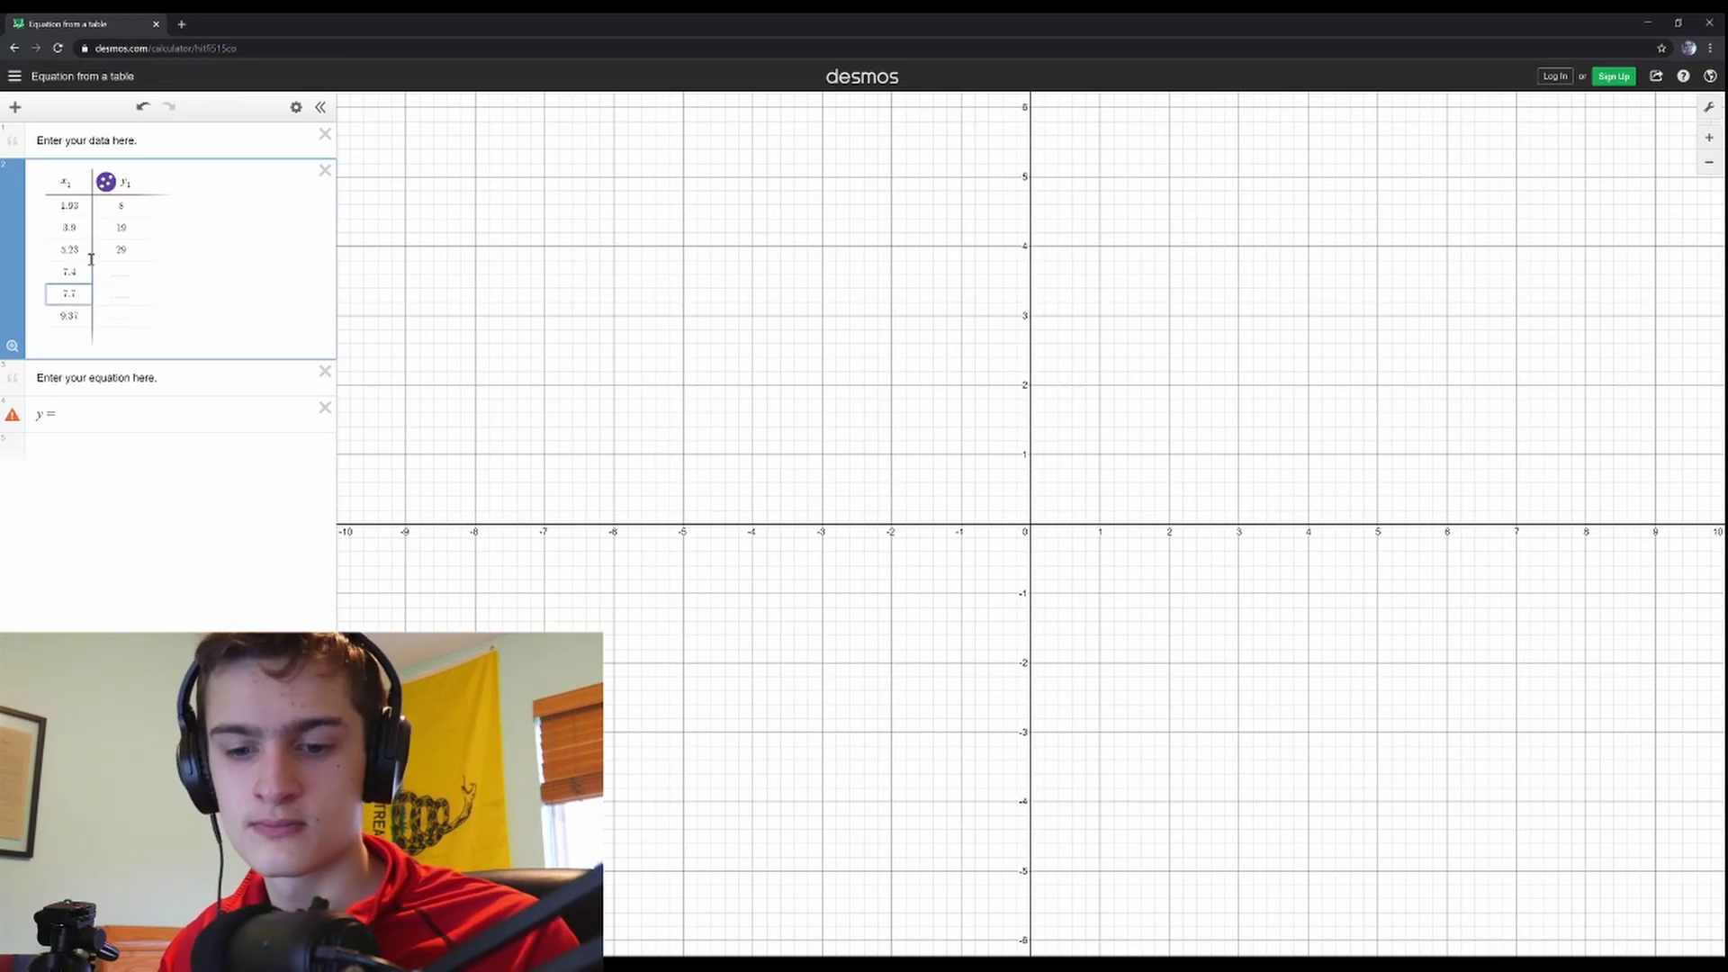
{"action": "key", "text": "Return"}
{"action": "type", "text": "8.7"}
{"action": "key", "text": "Return"}
{"action": "type", "text": "10.37"}
Step: Fill in the remaining move counts 38, 48, 60 and 78, then zoom to fit all points
{"action": "left_click", "coordinate": [125, 272]}
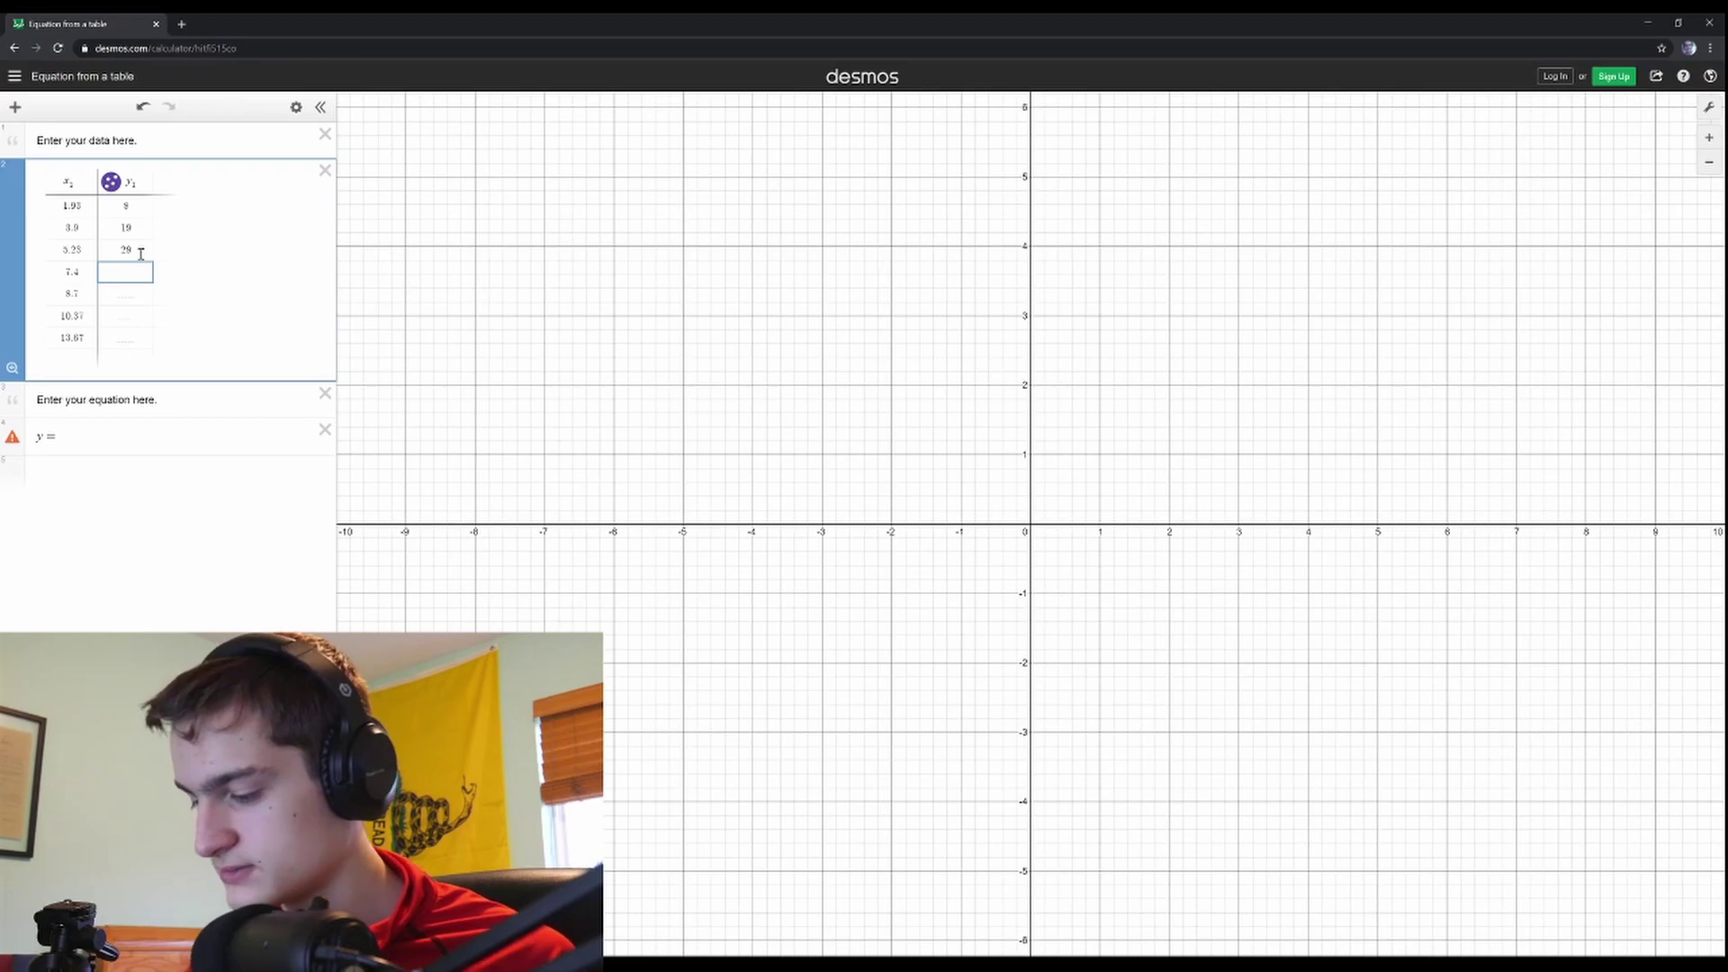
{"action": "type", "text": "38"}
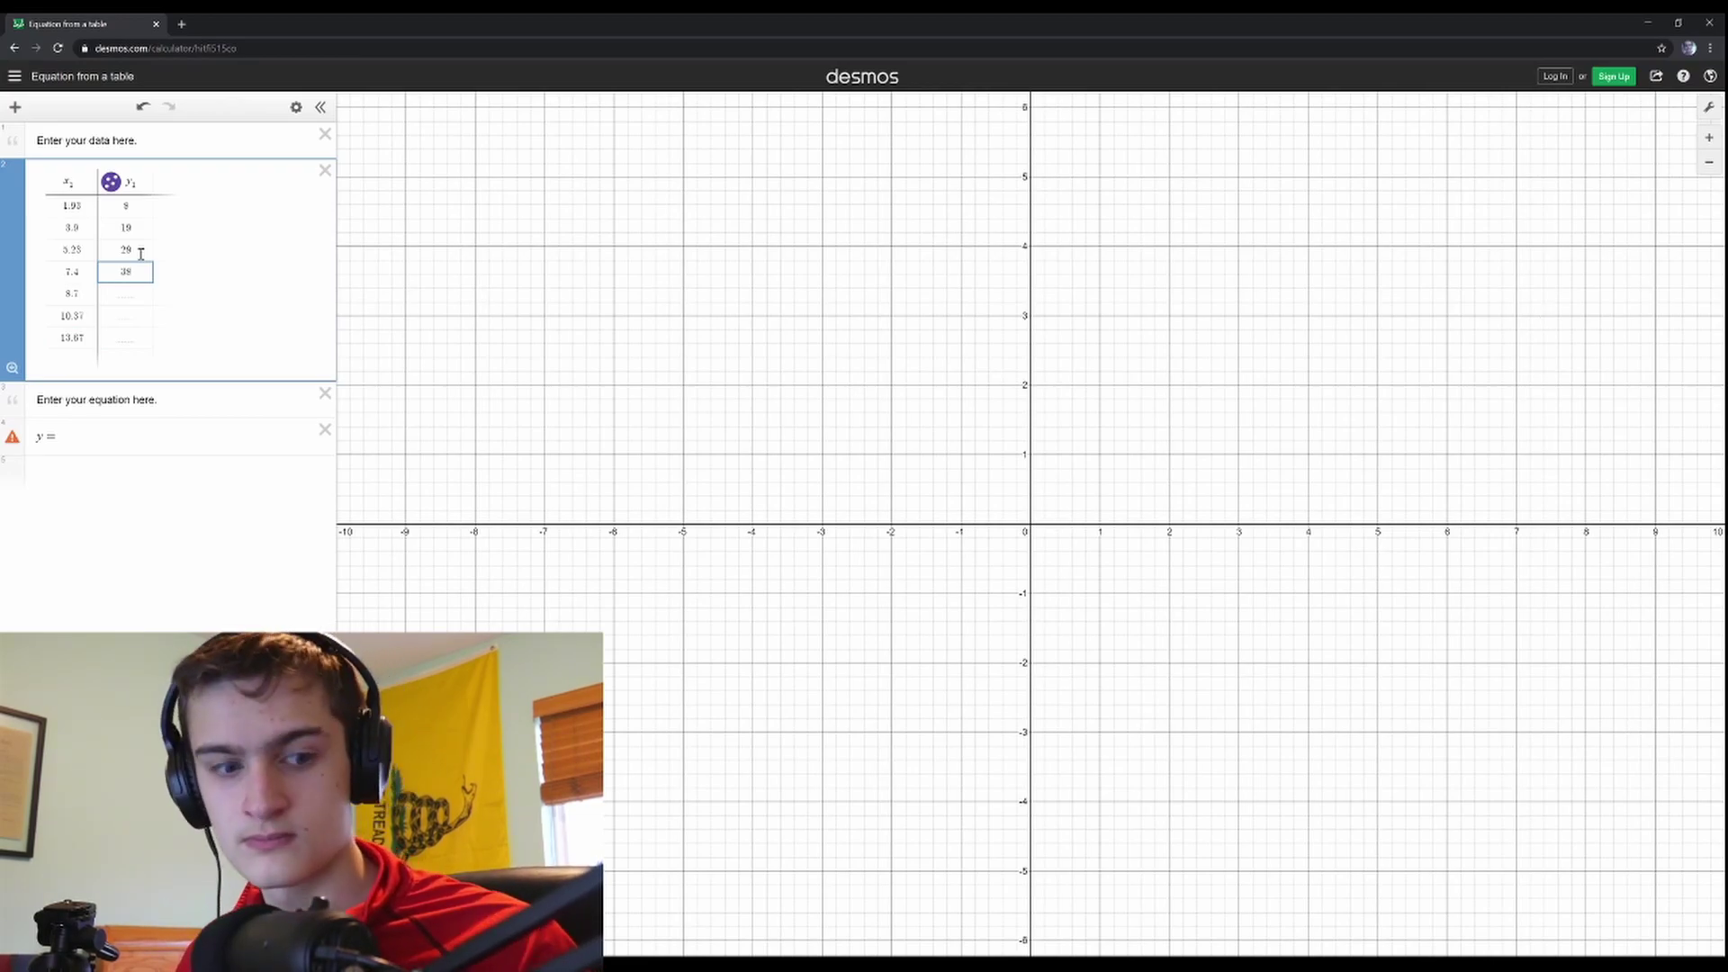
{"action": "key", "text": "Return"}
{"action": "type", "text": "48"}
{"action": "key", "text": "Return"}
{"action": "type", "text": "60"}
{"action": "key", "text": "Return"}
{"action": "type", "text": "78"}
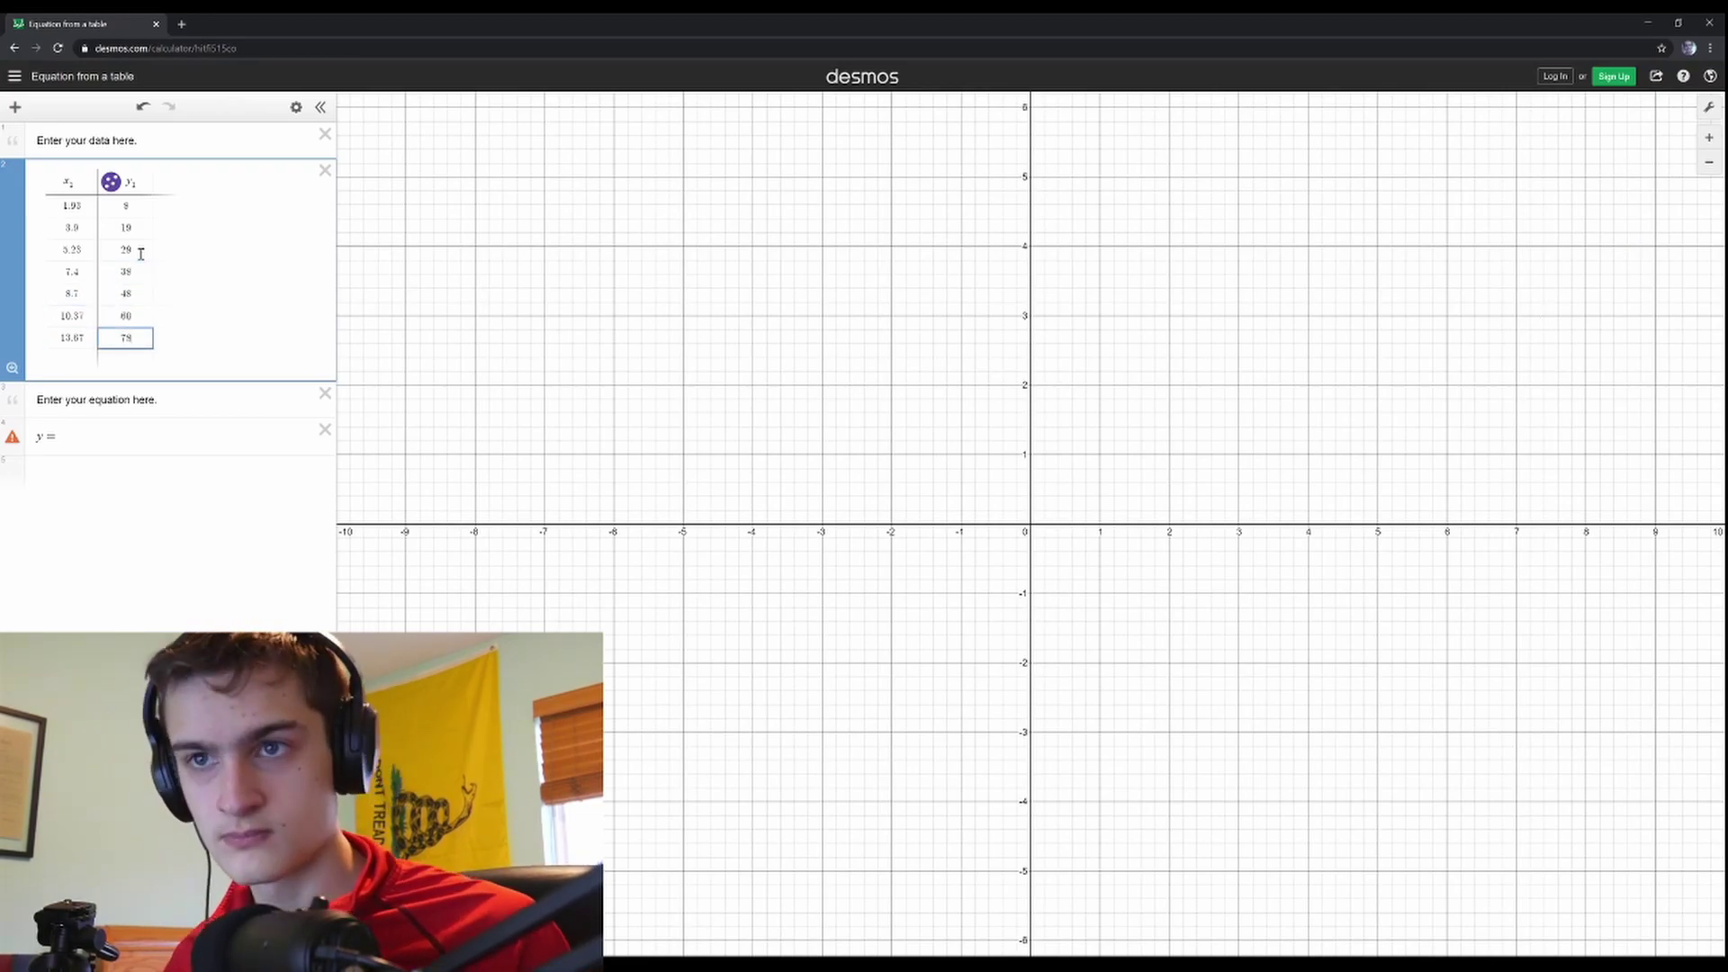
{"action": "left_click", "coordinate": [13, 368]}
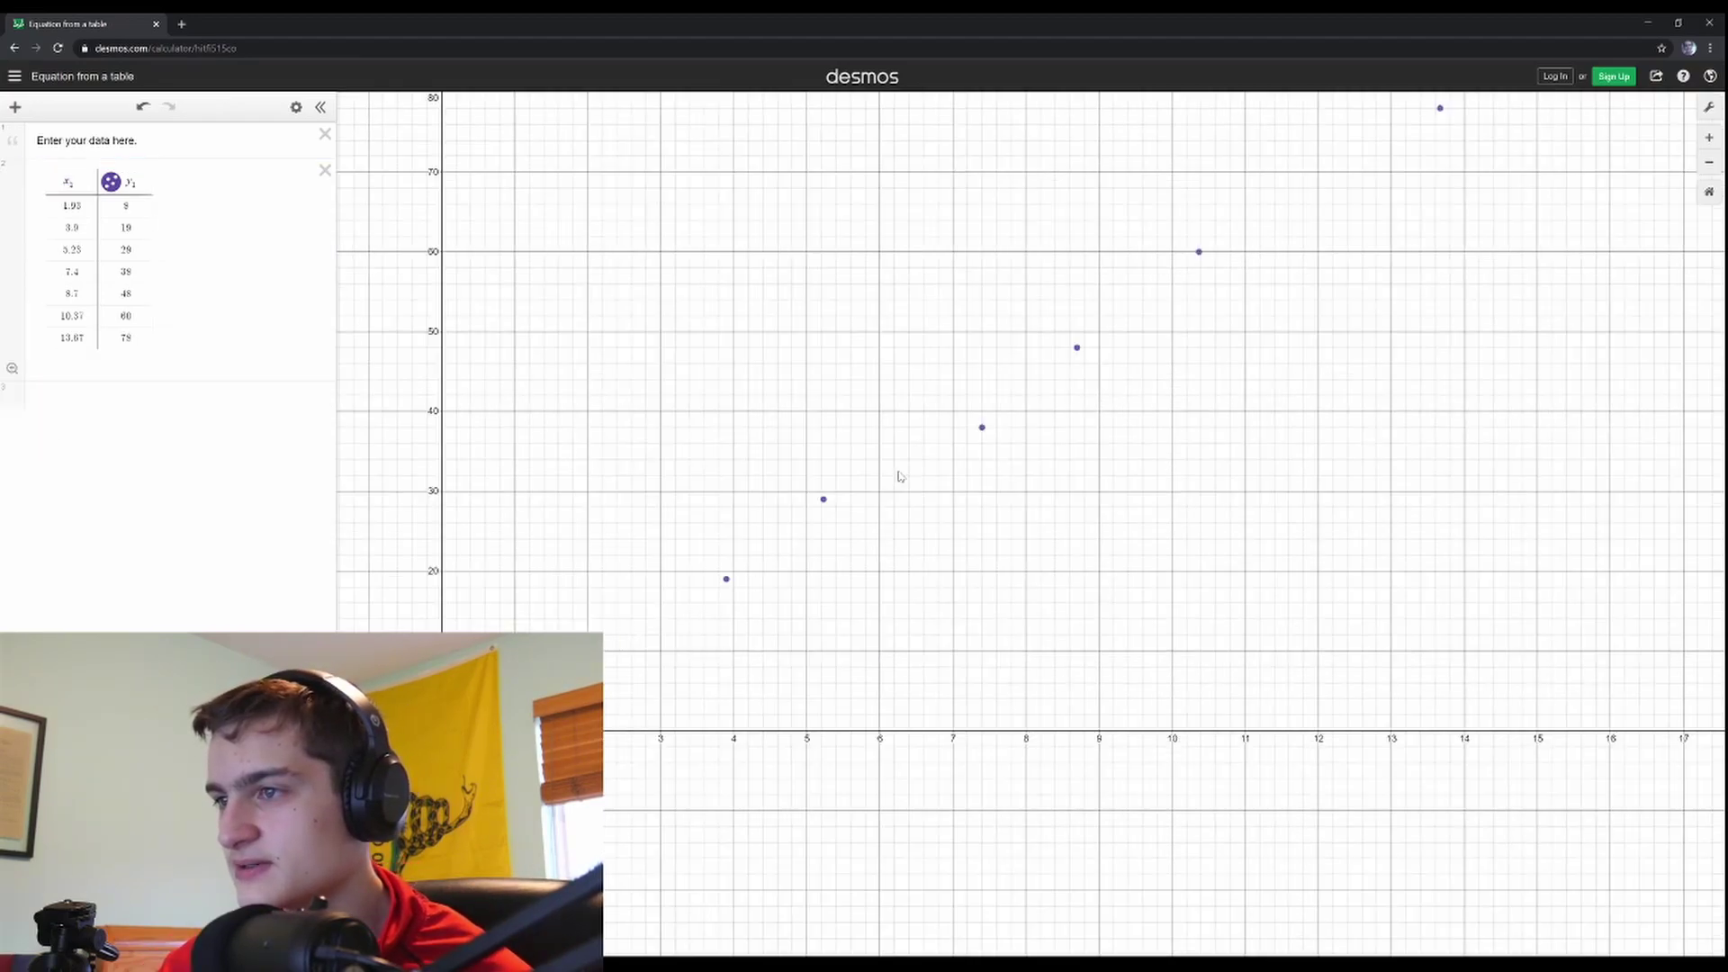
Step: Pan and zoom the graph to frame all seven plotted solve-time points
{"action": "left_click_drag", "start_coordinate": [1072, 401], "coordinate": [1022, 447]}
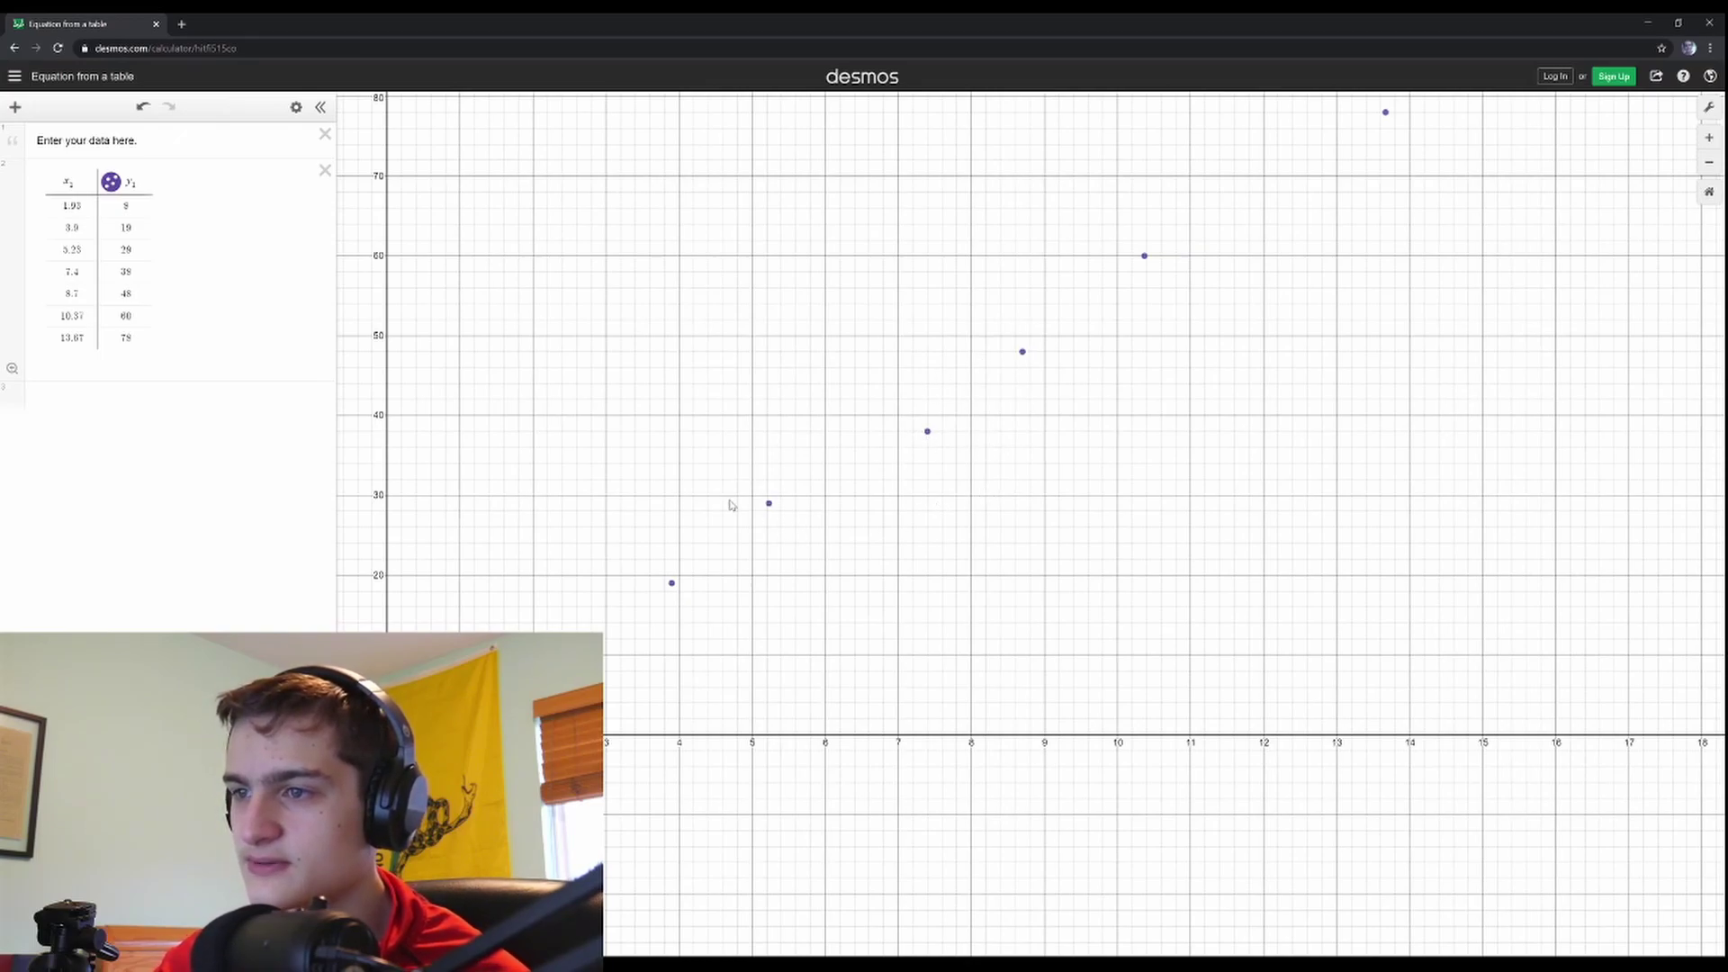
{"action": "left_click_drag", "start_coordinate": [1080, 452], "coordinate": [736, 525]}
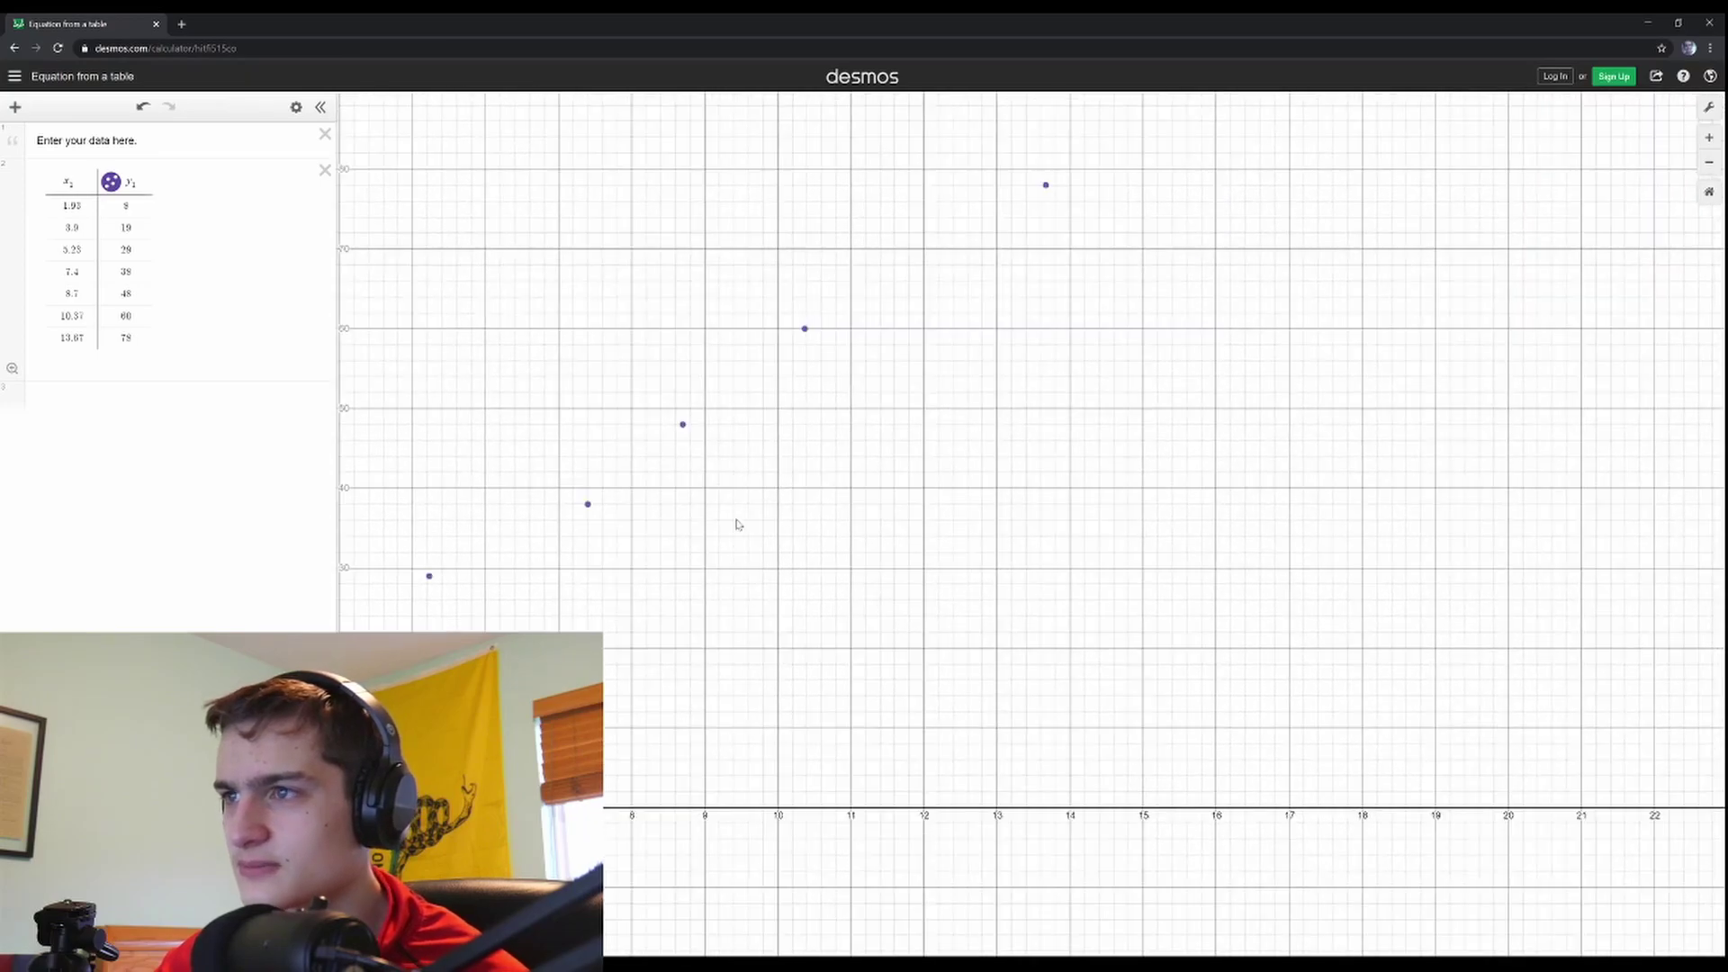
{"action": "left_click_drag", "start_coordinate": [999, 183], "coordinate": [1223, 173]}
{"action": "scroll", "coordinate": [1180, 251], "scroll_direction": "down", "scroll_amount": 3}
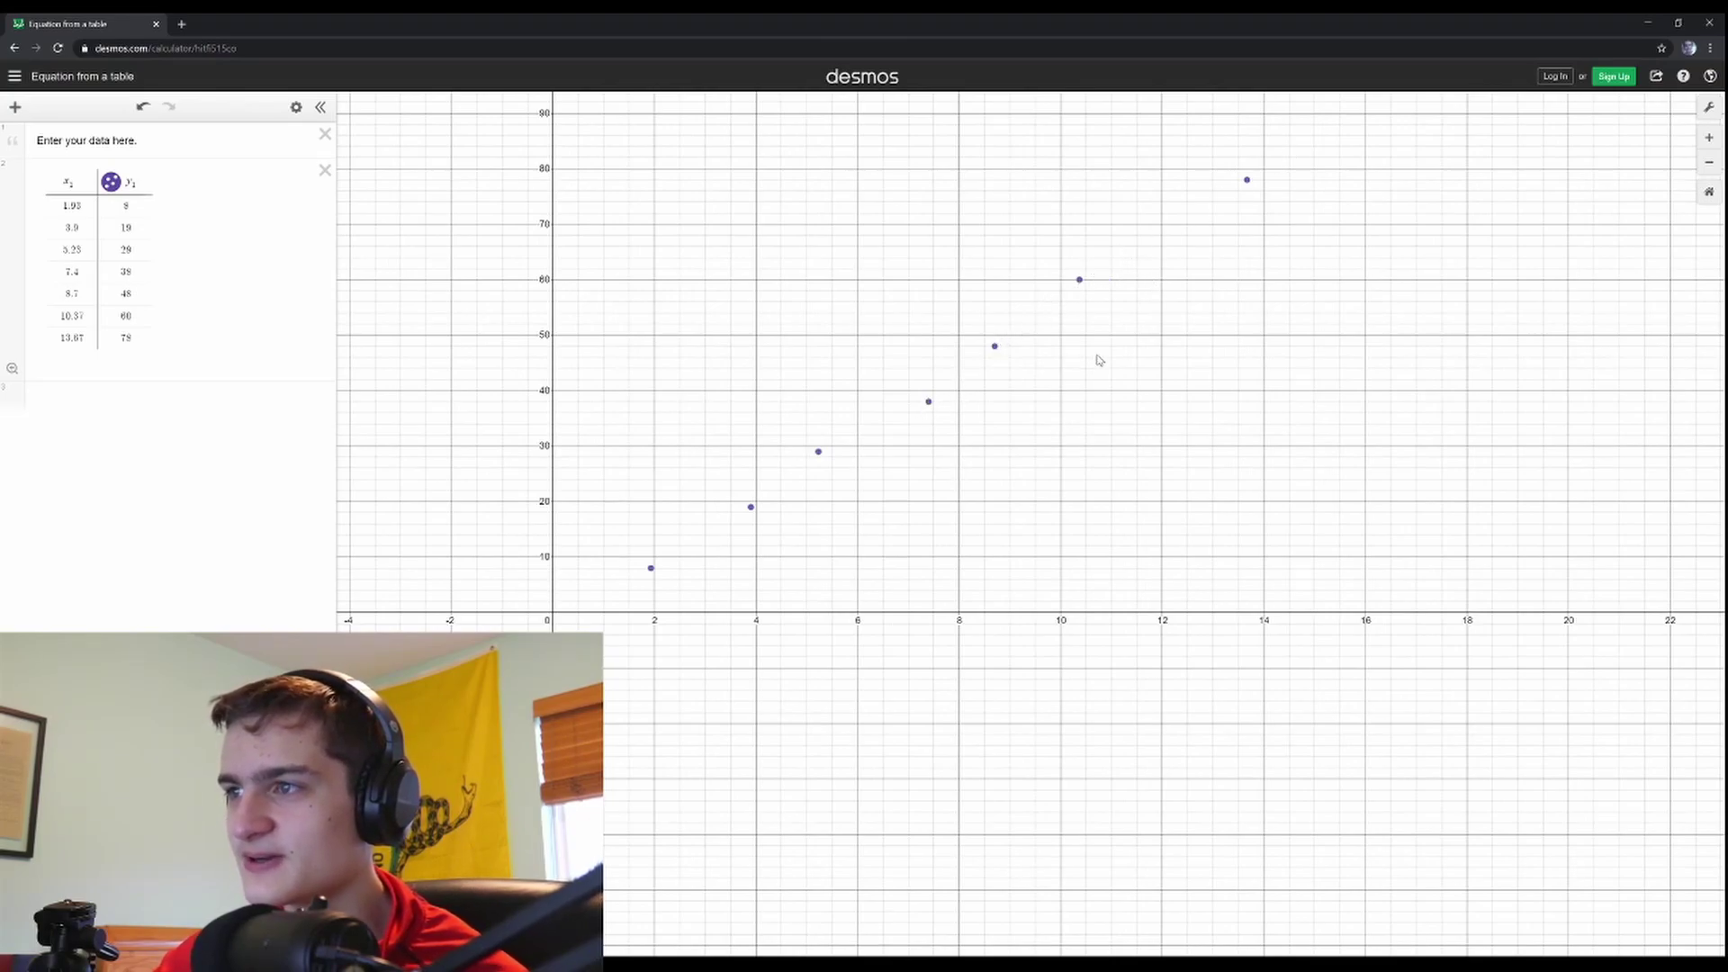
{"action": "left_click_drag", "start_coordinate": [1078, 404], "coordinate": [1001, 460]}
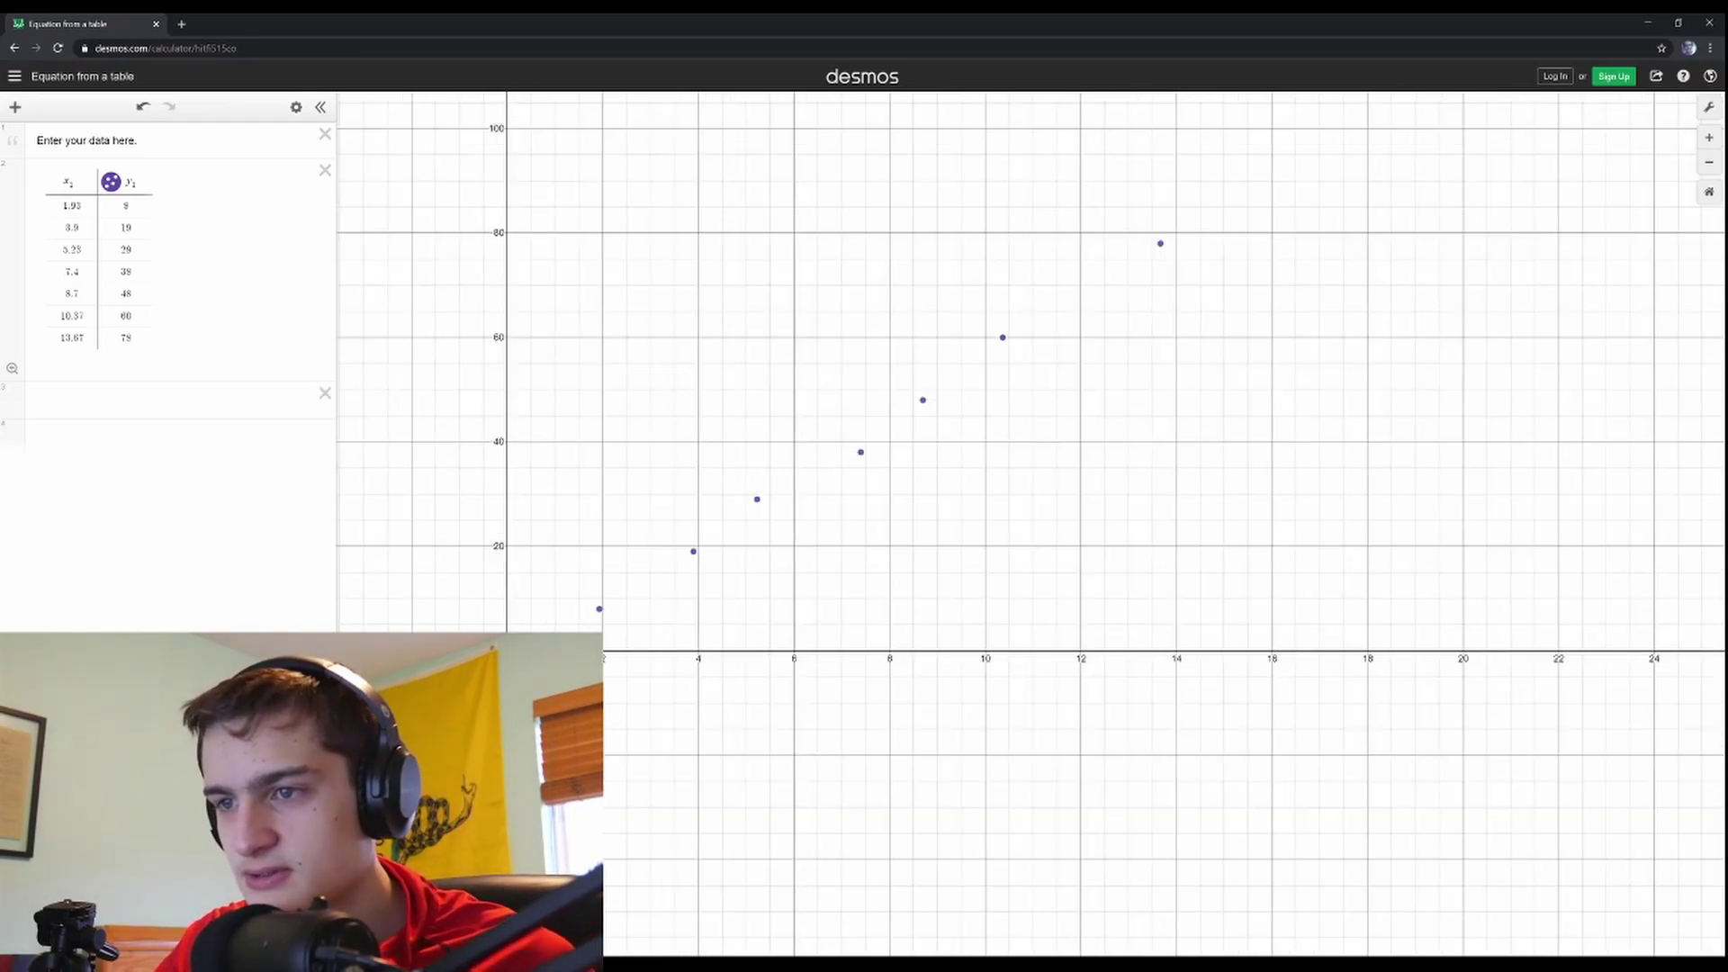
{"action": "scroll", "coordinate": [526, 650], "scroll_direction": "up", "scroll_amount": 5}
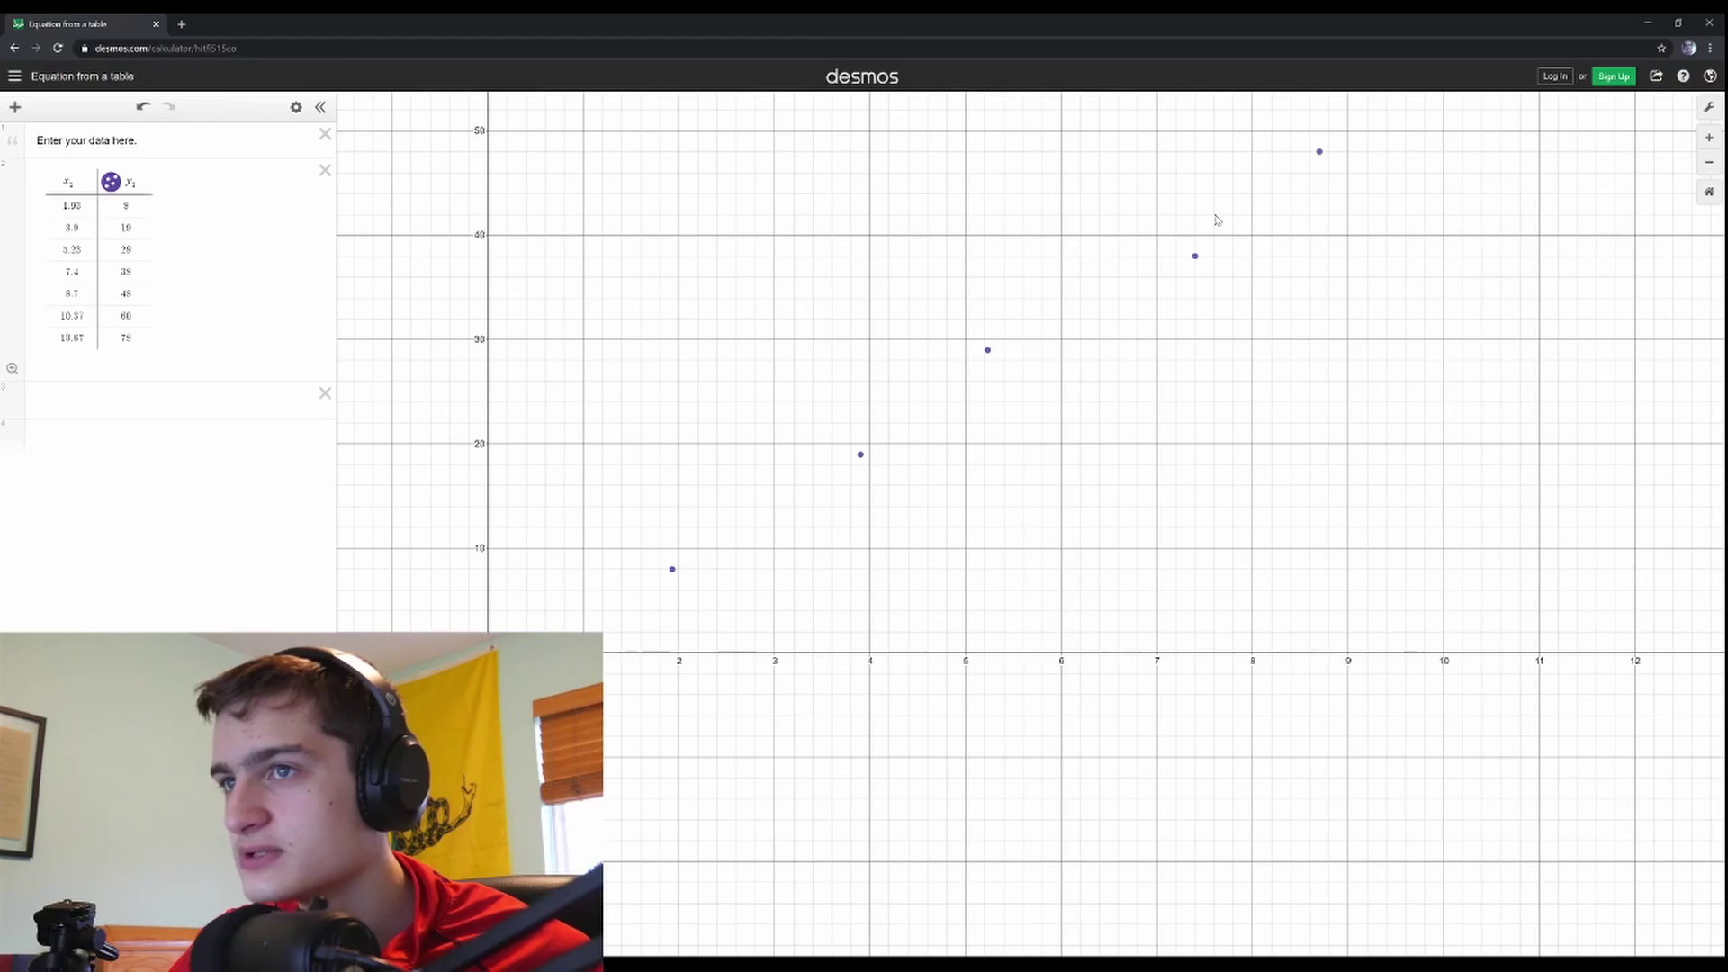
Step: Zoom out on the graph so negative values on both axes are visible
{"action": "scroll", "coordinate": [1216, 220], "scroll_direction": "down", "scroll_amount": 3}
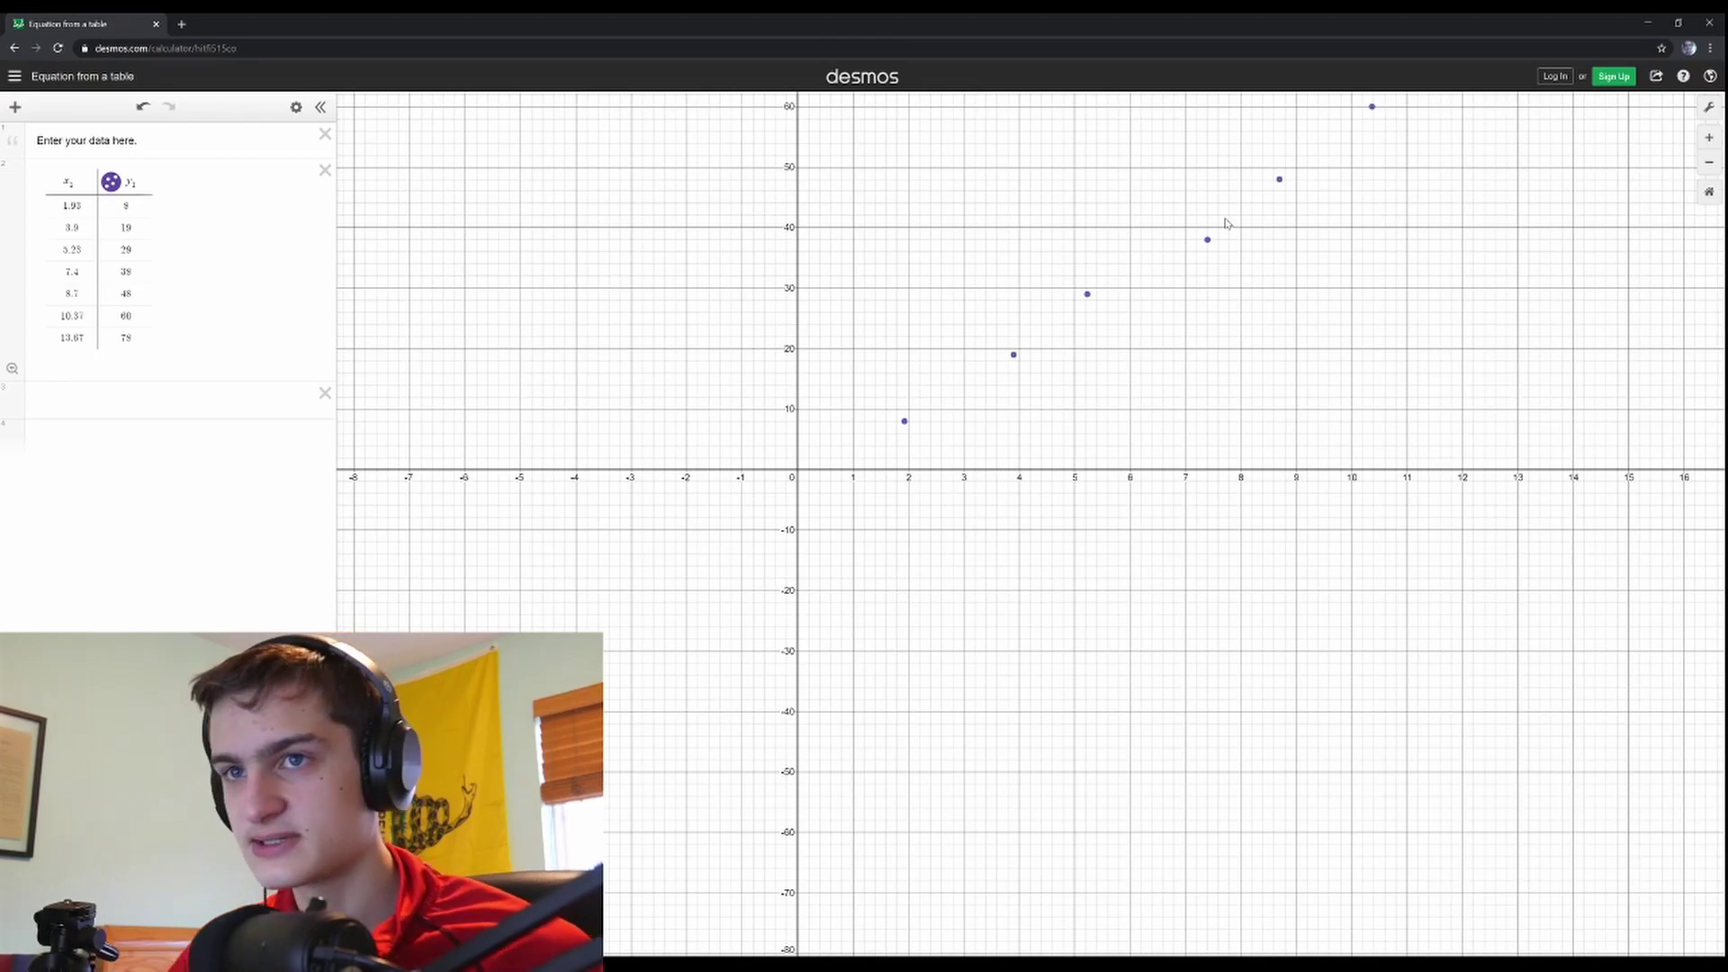
Step: Add the line y = 5.68x − 1.136 and zoom out so every data point shows
{"action": "left_click", "coordinate": [192, 414]}
{"action": "type", "text": "y=5.68x"}
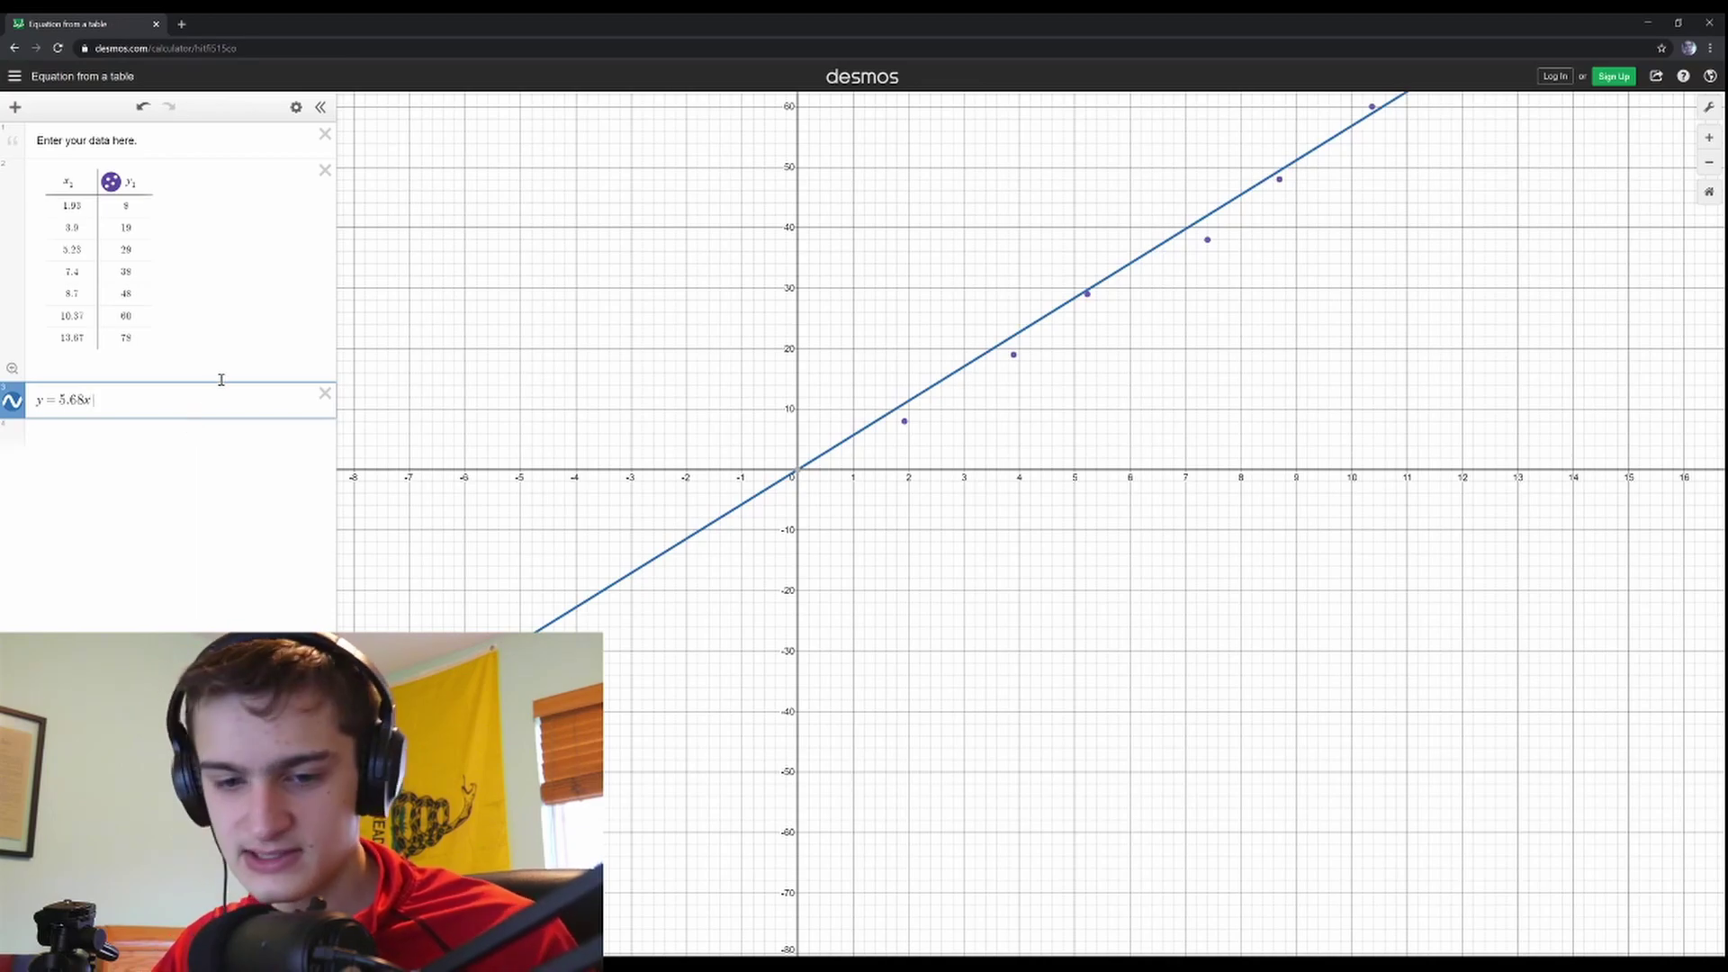
{"action": "type", "text": "-"}
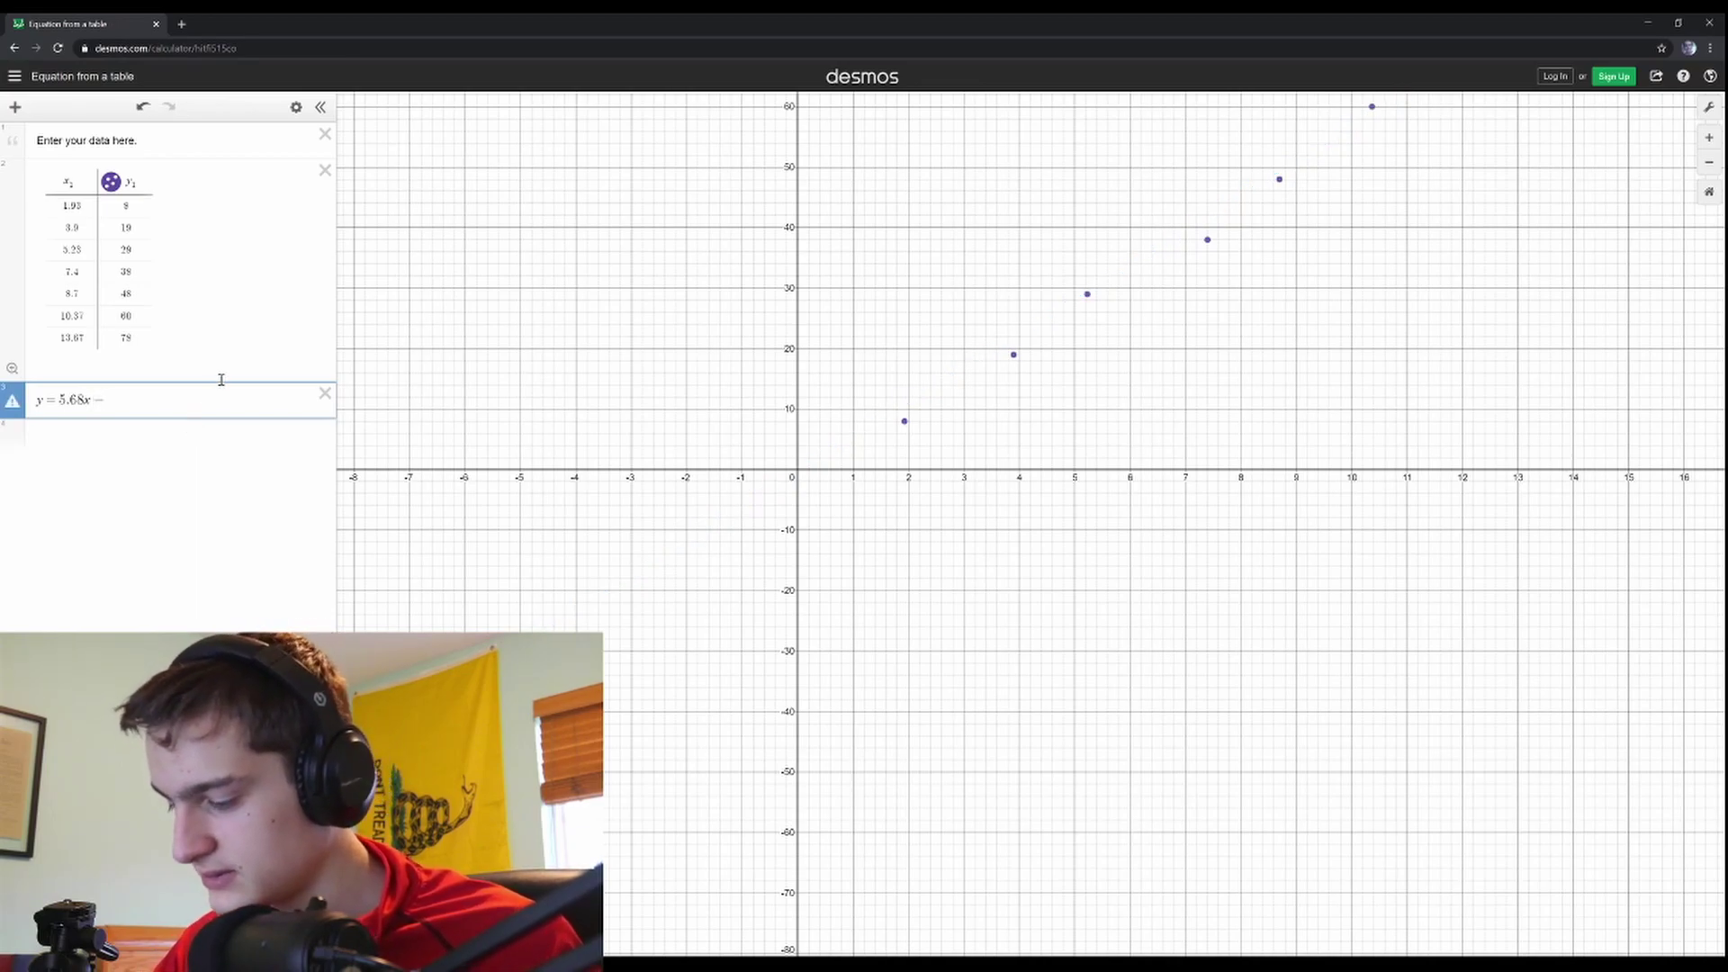
{"action": "type", "text": "1"}
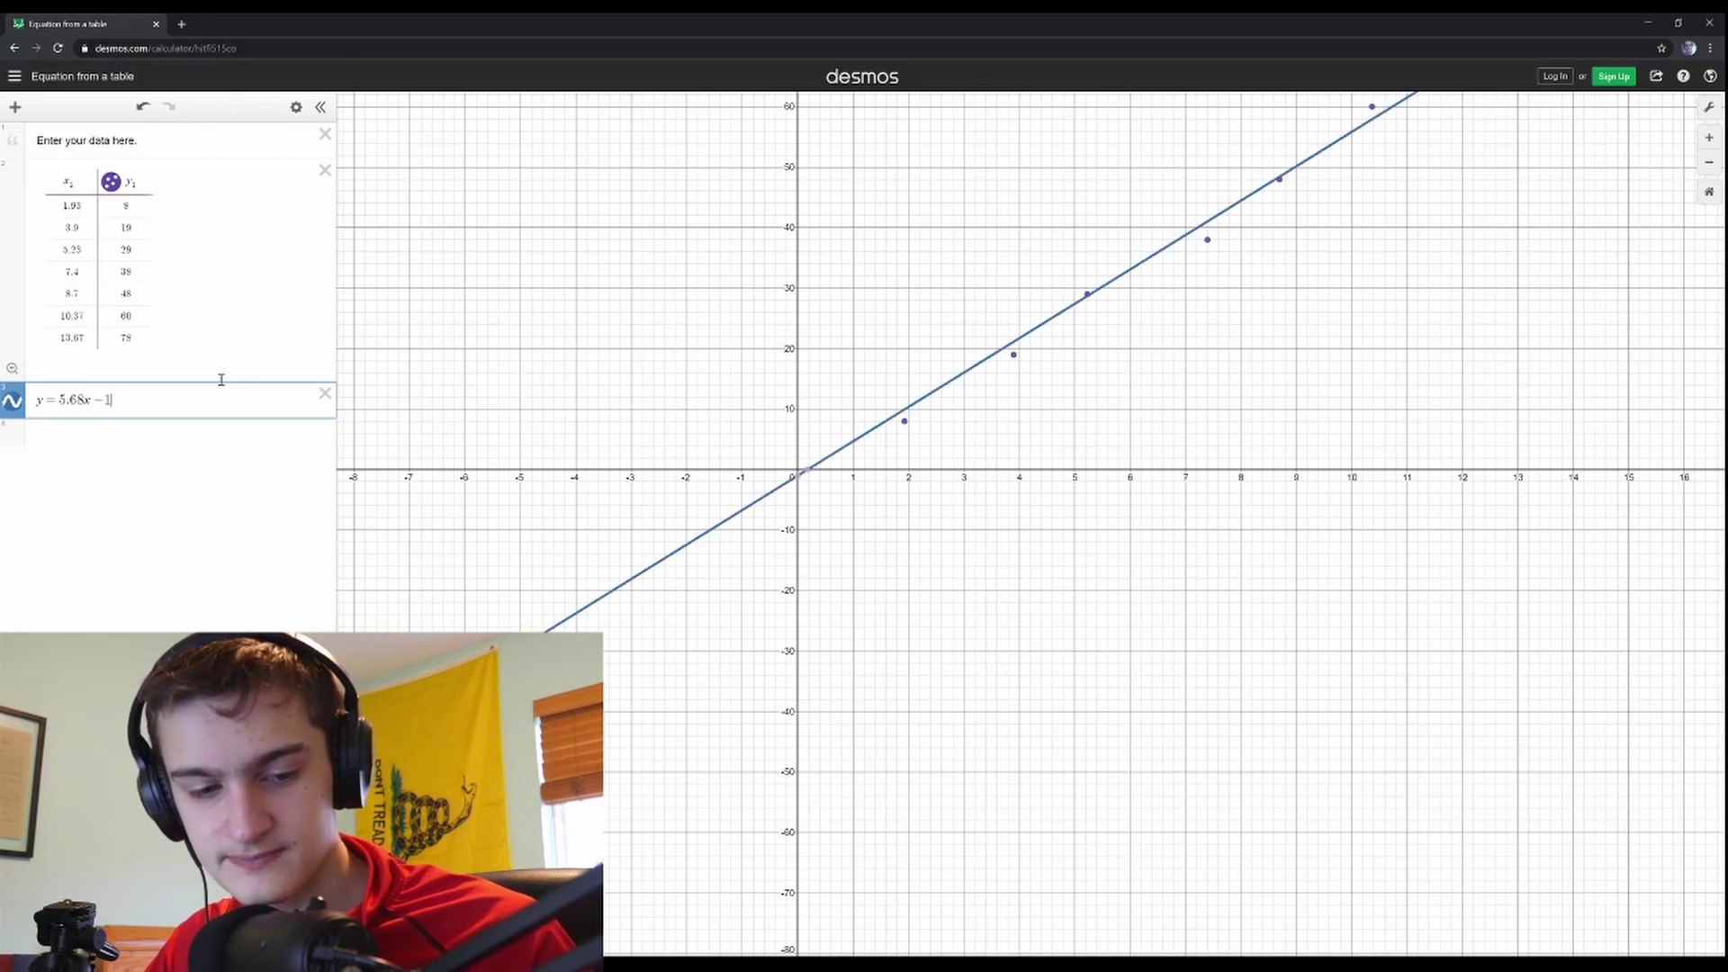
{"action": "type", "text": ".1"}
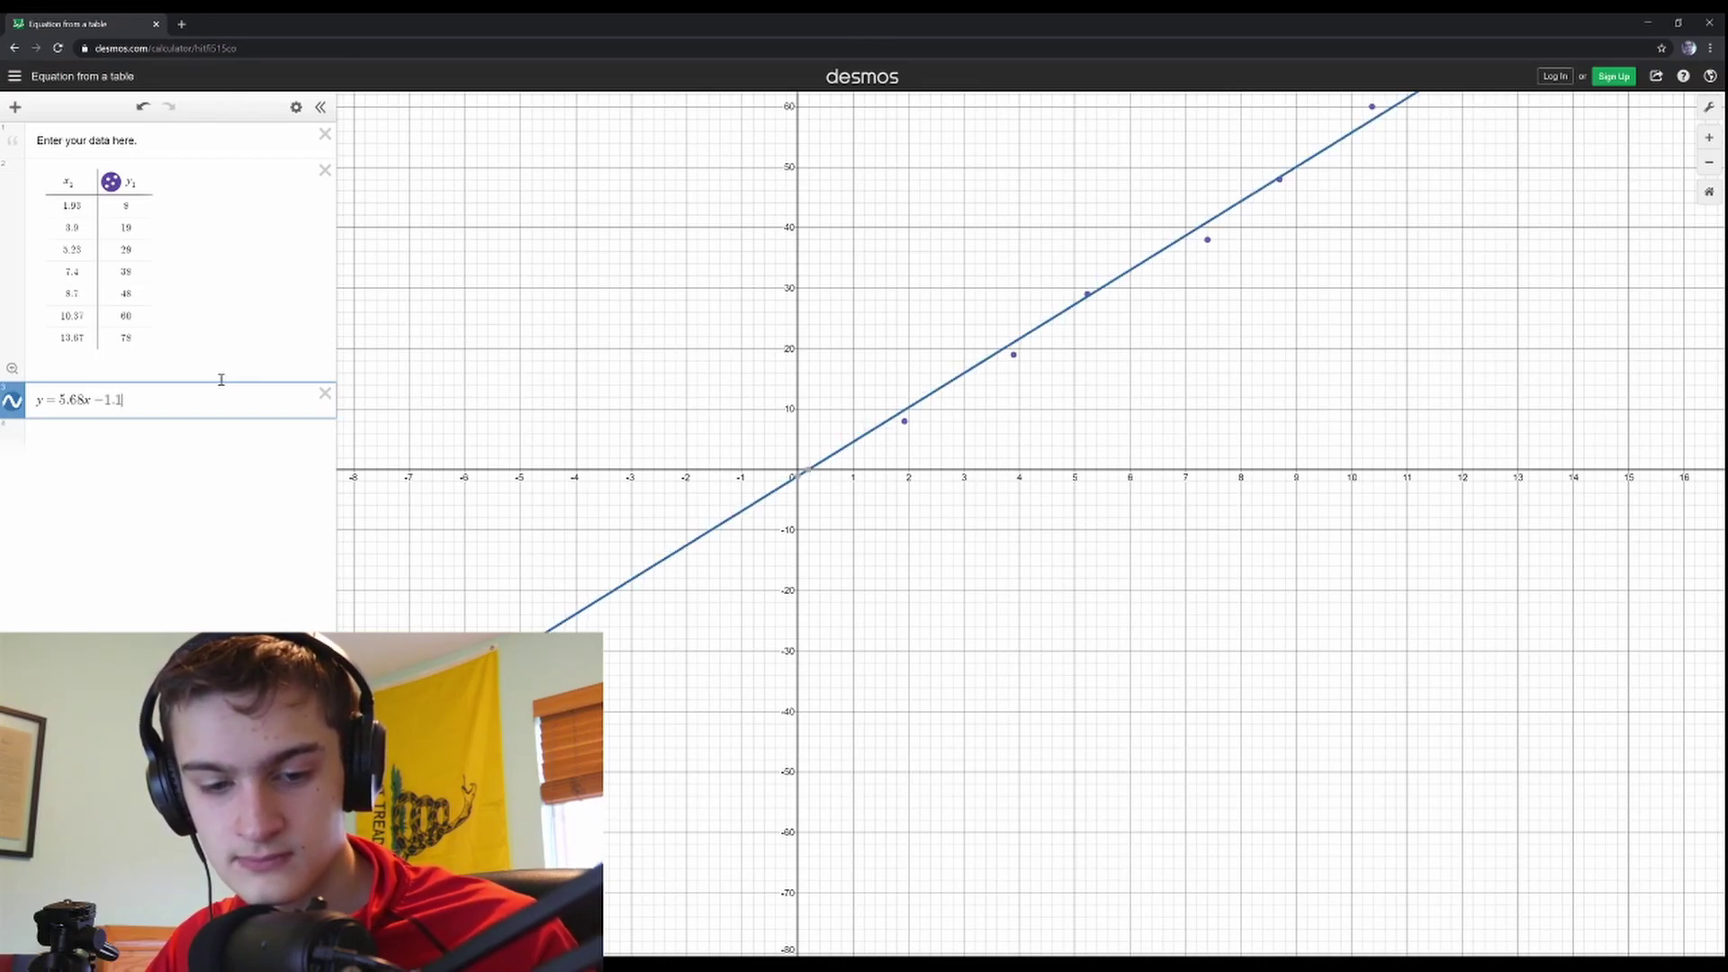
{"action": "type", "text": "36"}
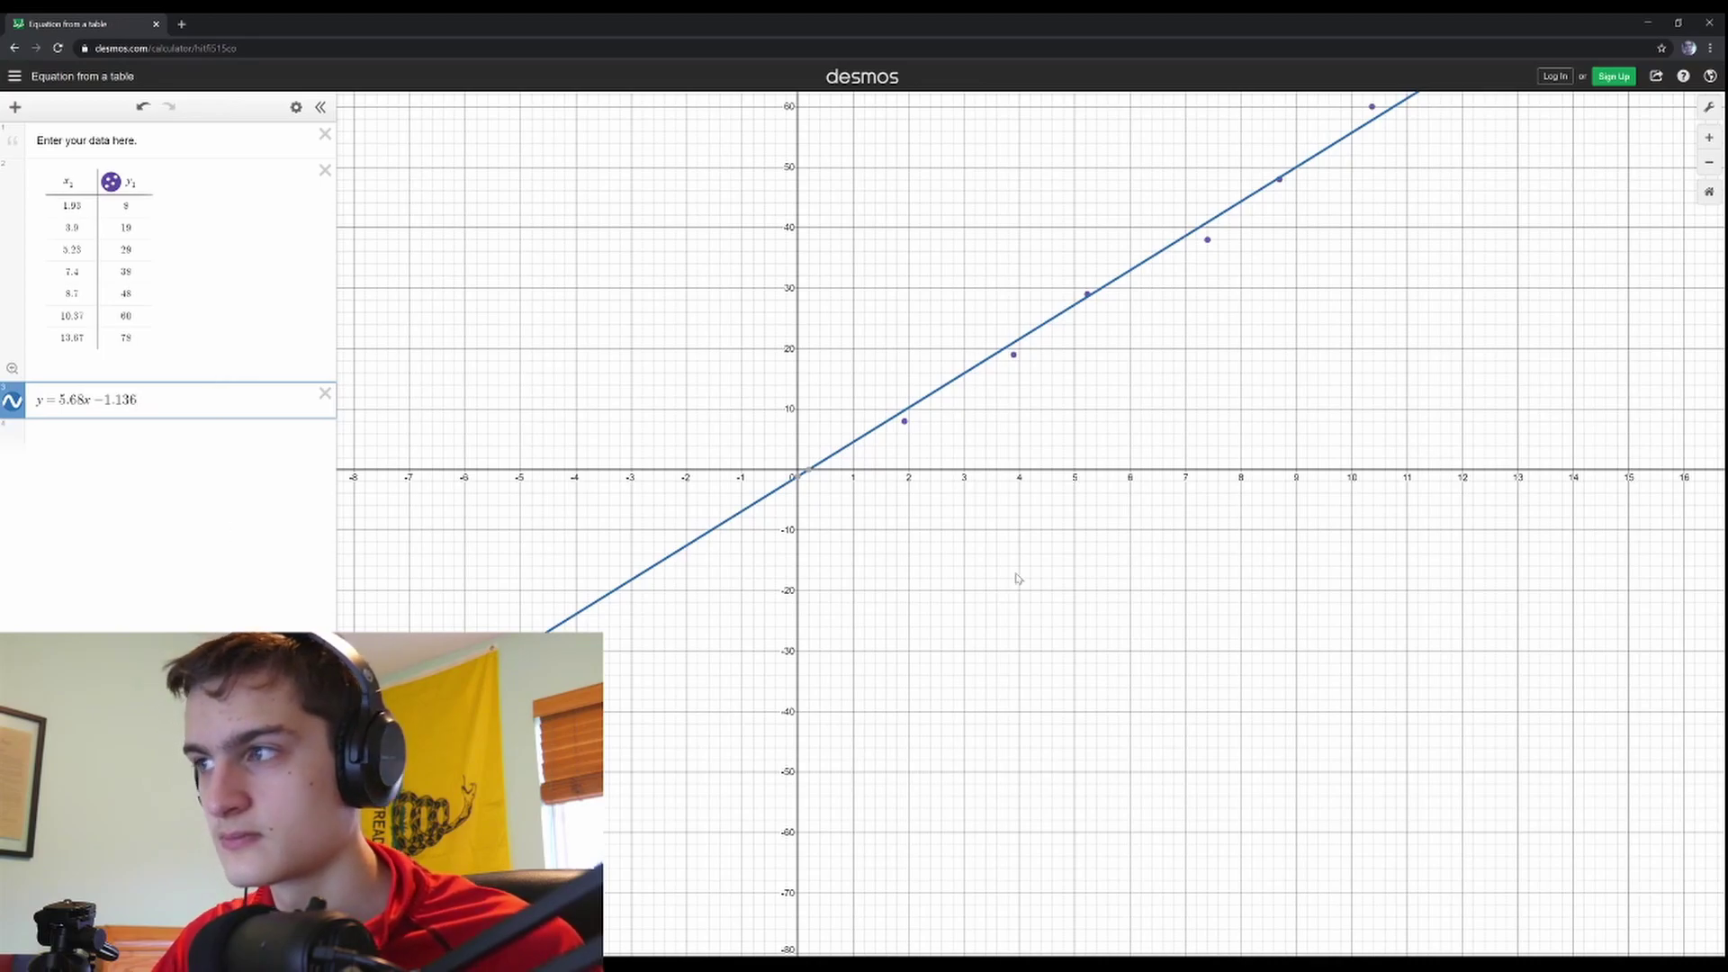
{"action": "scroll", "coordinate": [1015, 579], "scroll_direction": "down", "scroll_amount": 1}
{"action": "scroll", "coordinate": [1116, 463], "scroll_direction": "down", "scroll_amount": 1}
{"action": "left_click_drag", "start_coordinate": [1173, 366], "coordinate": [960, 373]}
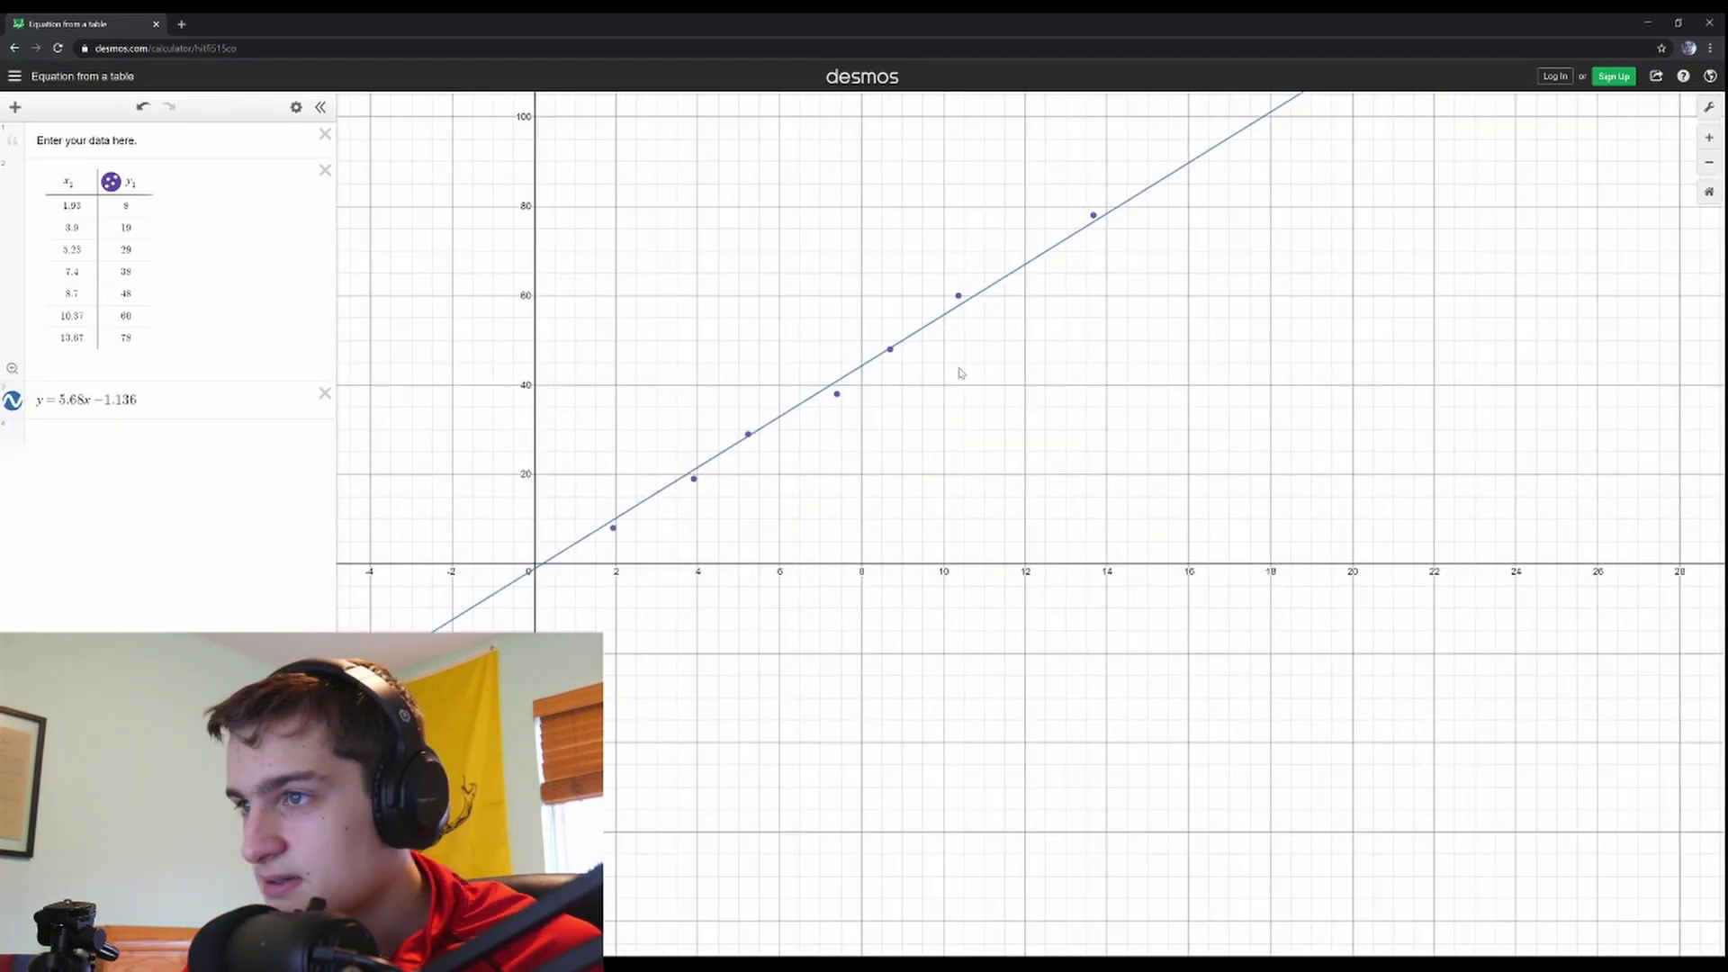
Step: Change the line's intercept from −1.136 to −1.3
{"action": "left_click", "coordinate": [139, 400]}
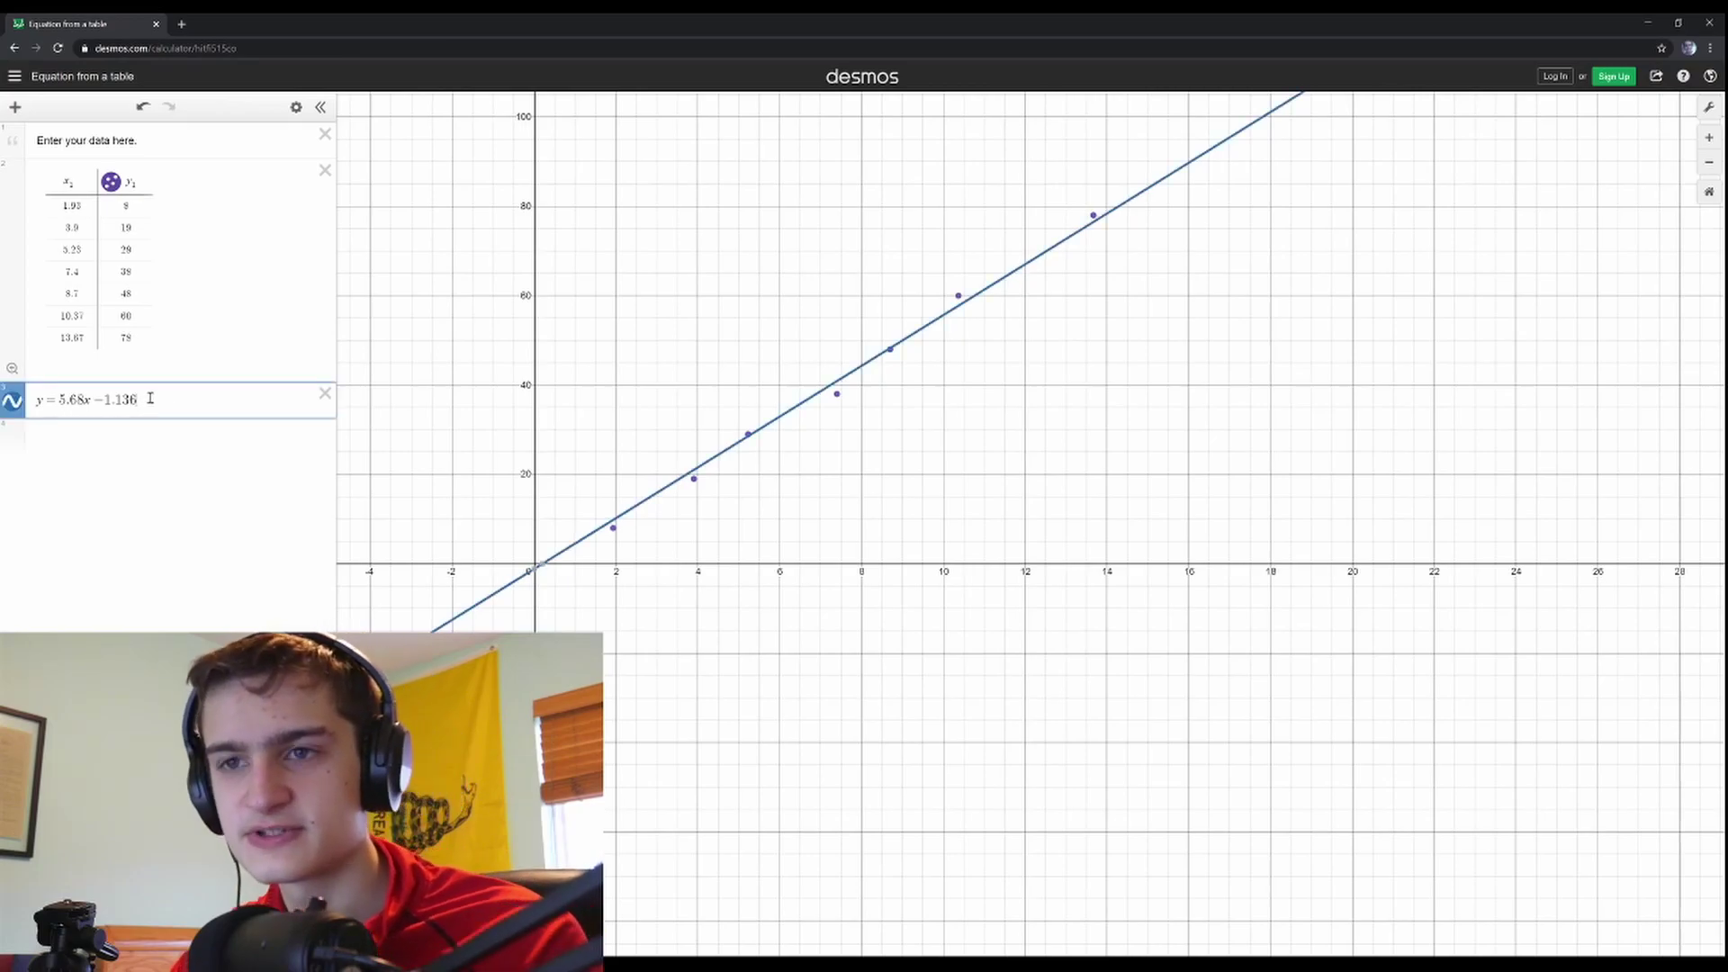
{"action": "key", "text": "BackSpace"}
{"action": "key", "text": "BackSpace"}
{"action": "key", "text": "BackSpace"}
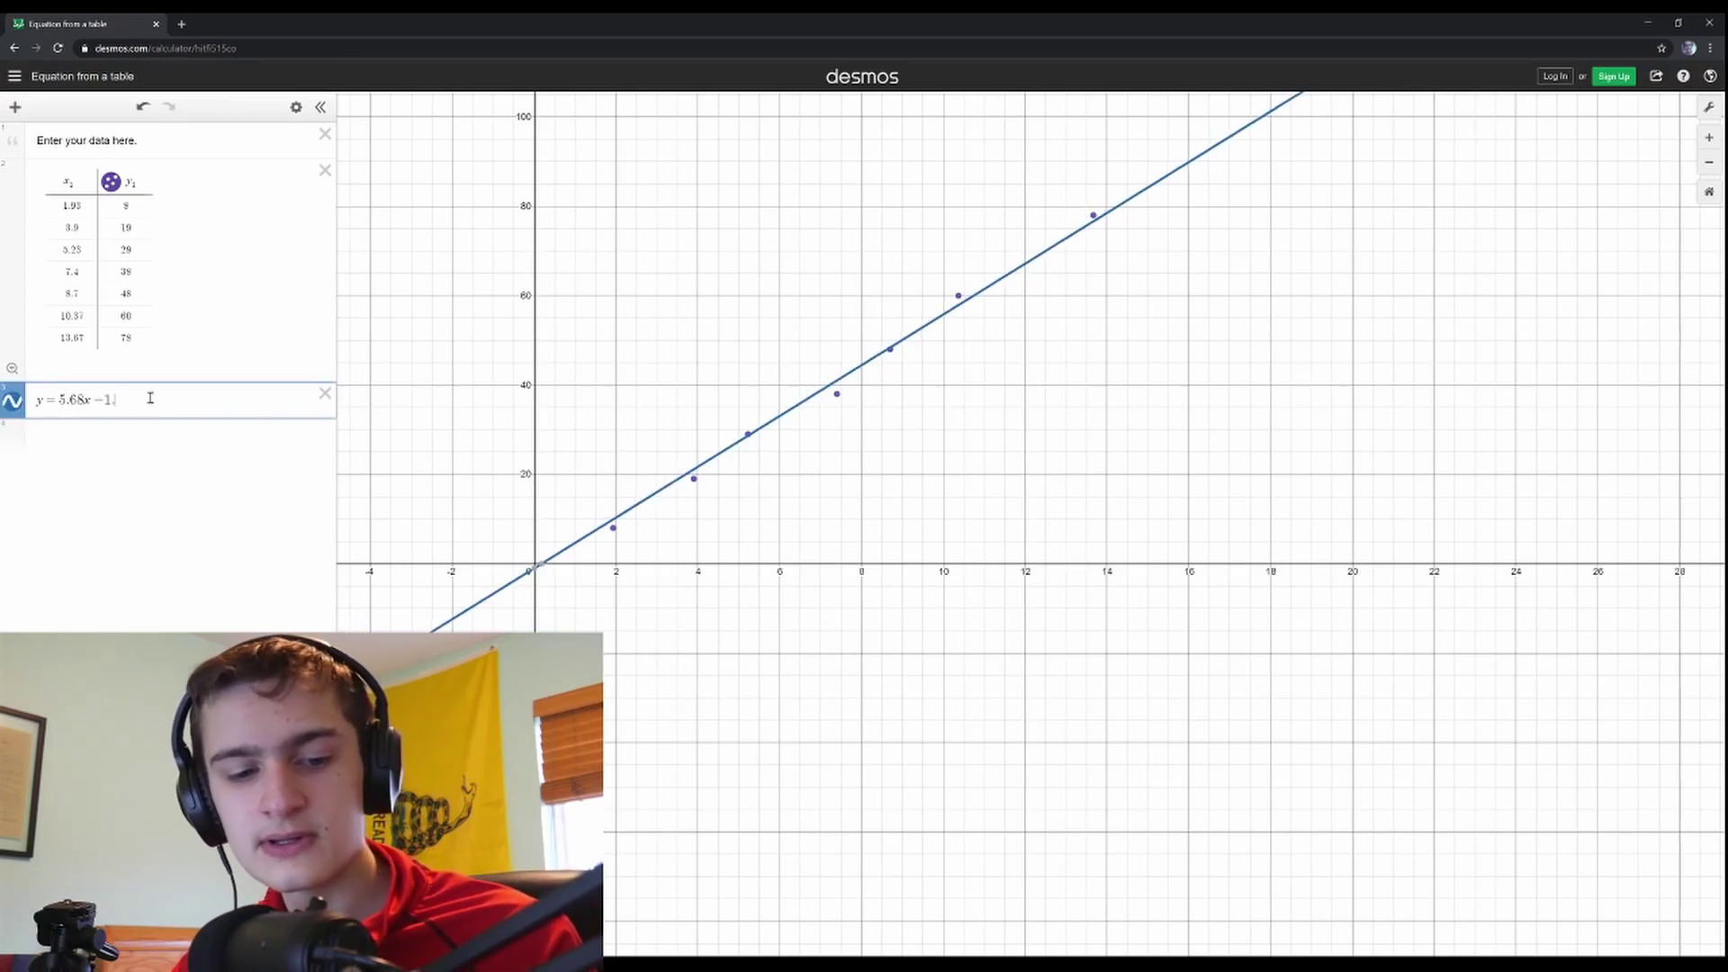
{"action": "type", "text": "2"}
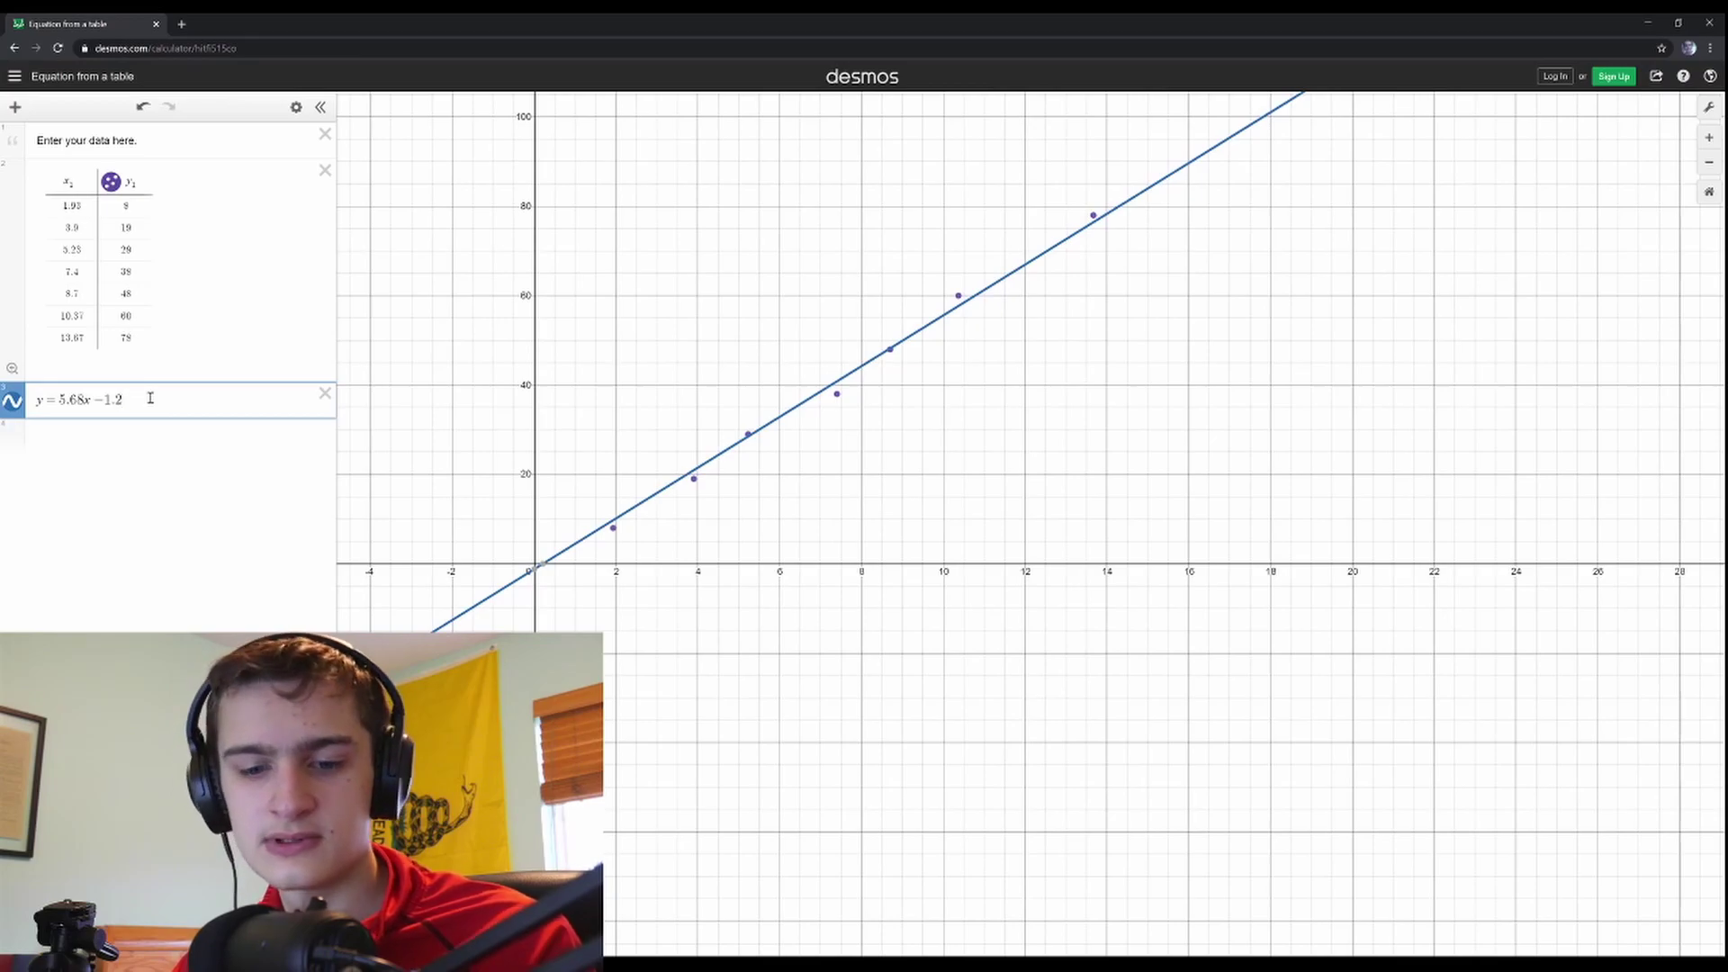
{"action": "key", "text": "BackSpace"}
{"action": "type", "text": "3"}
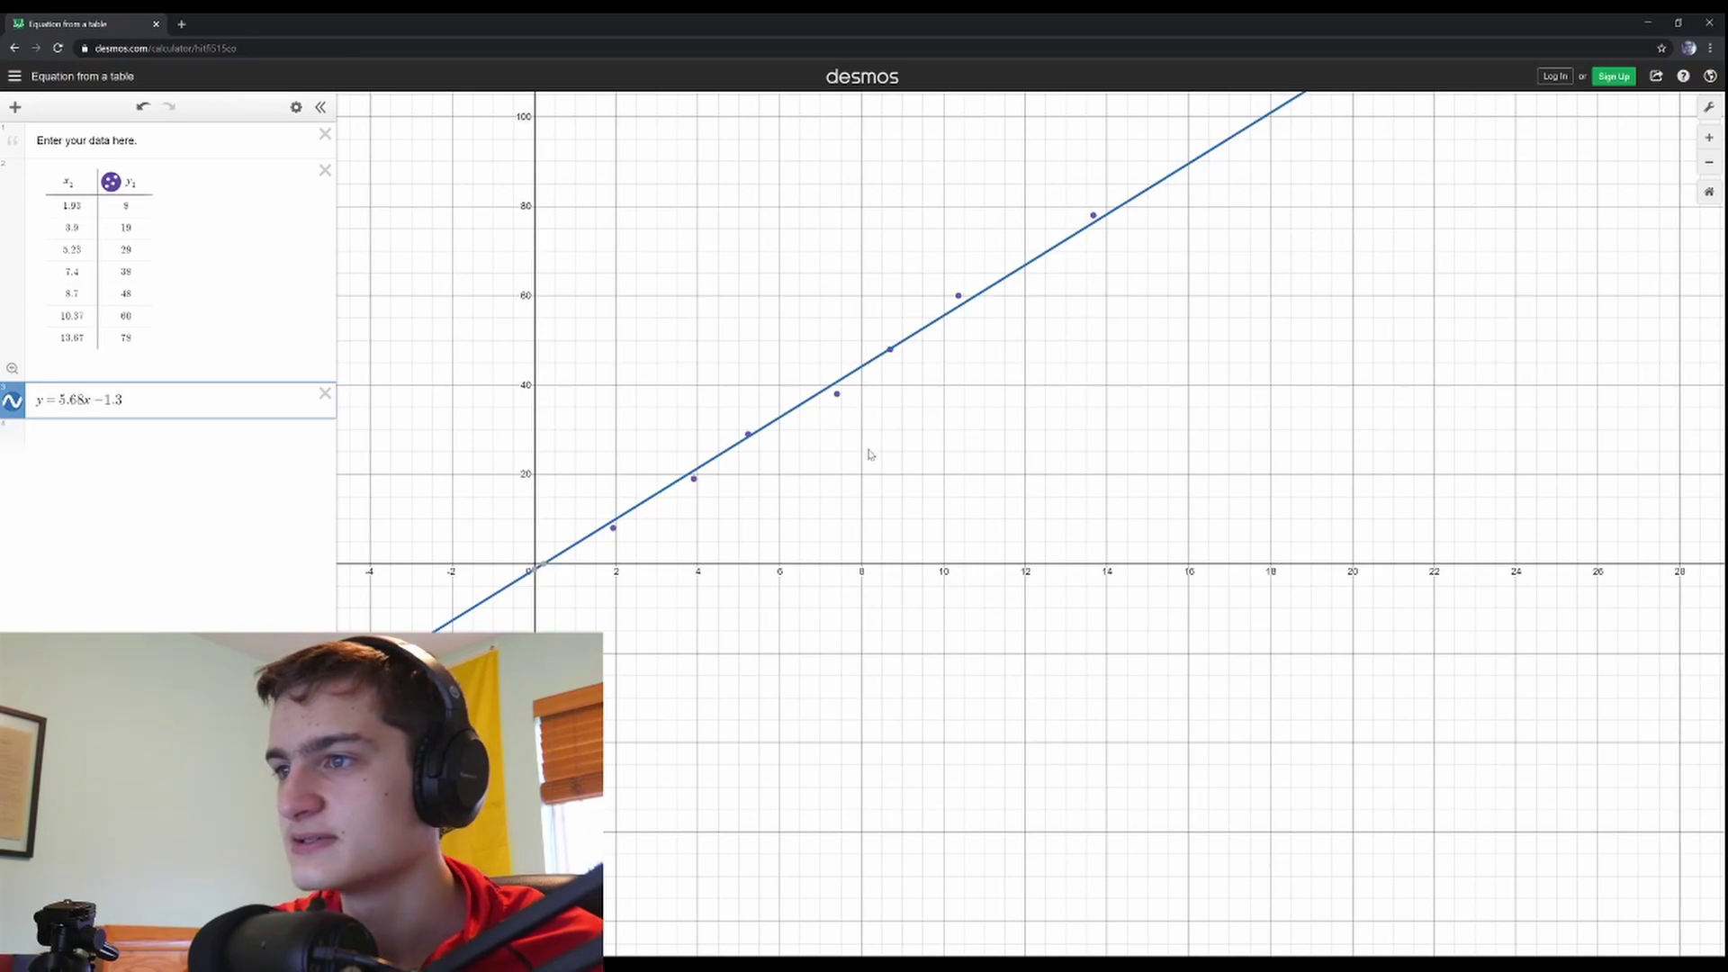
Step: Pan the graph around the data and fitted line, then start an empty expression below it
{"action": "left_click_drag", "start_coordinate": [847, 559], "coordinate": [972, 582]}
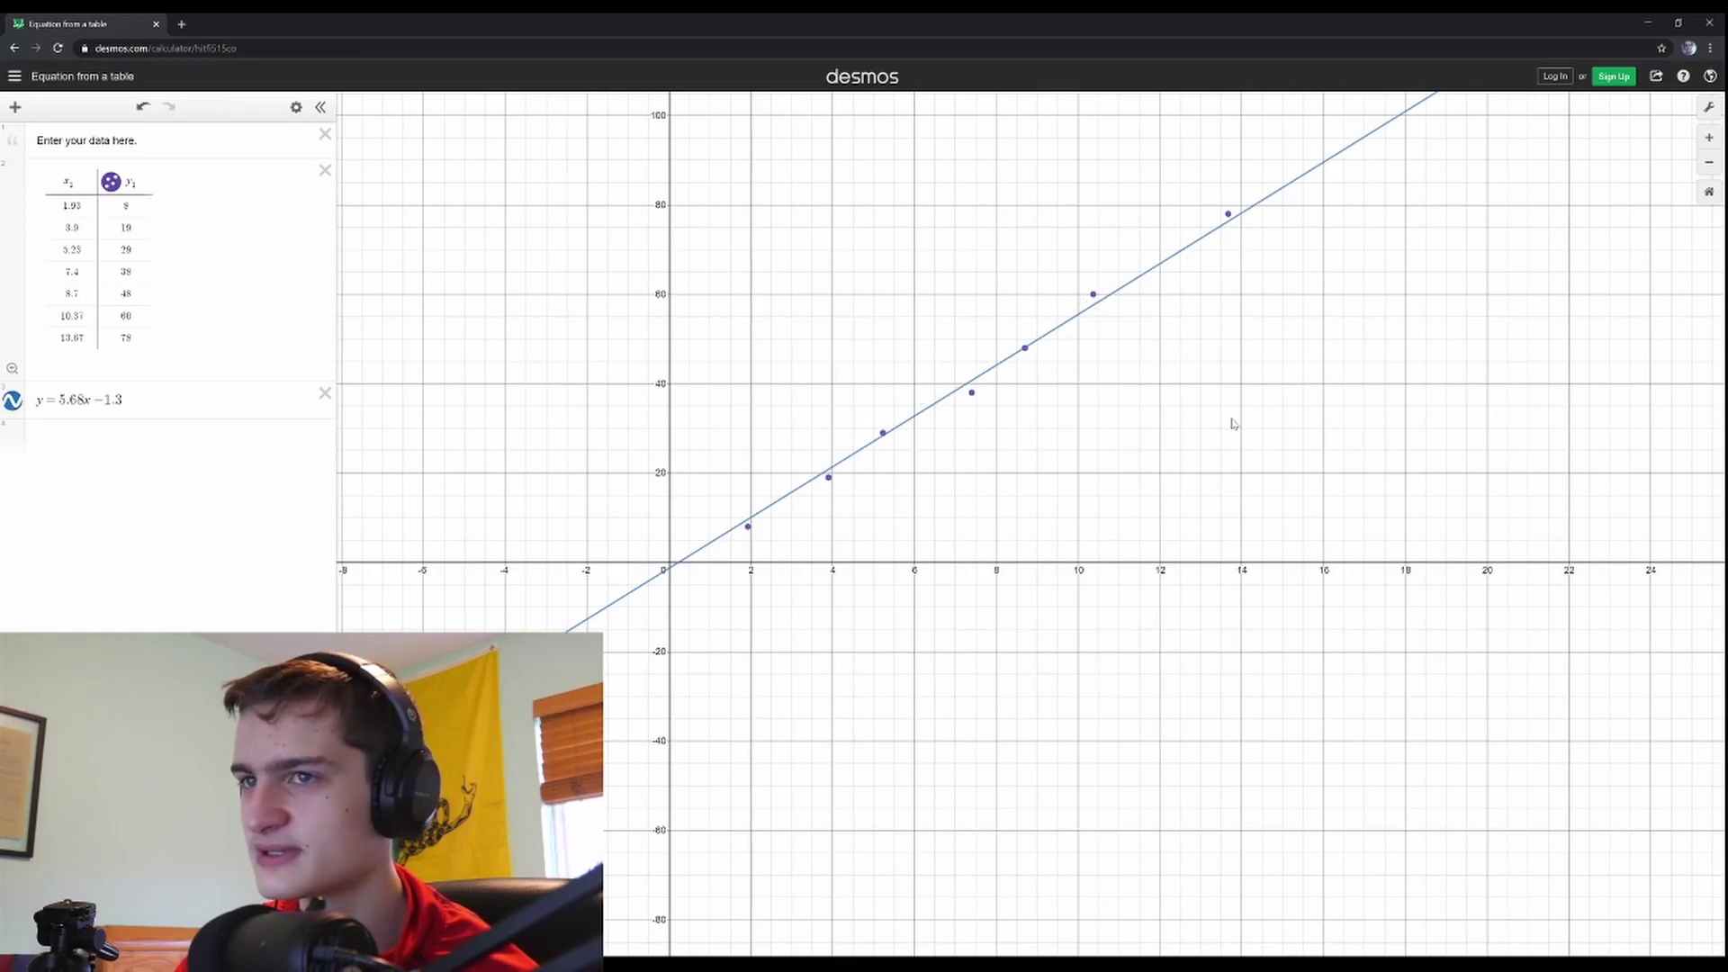
{"action": "left_click_drag", "start_coordinate": [1128, 352], "coordinate": [972, 545]}
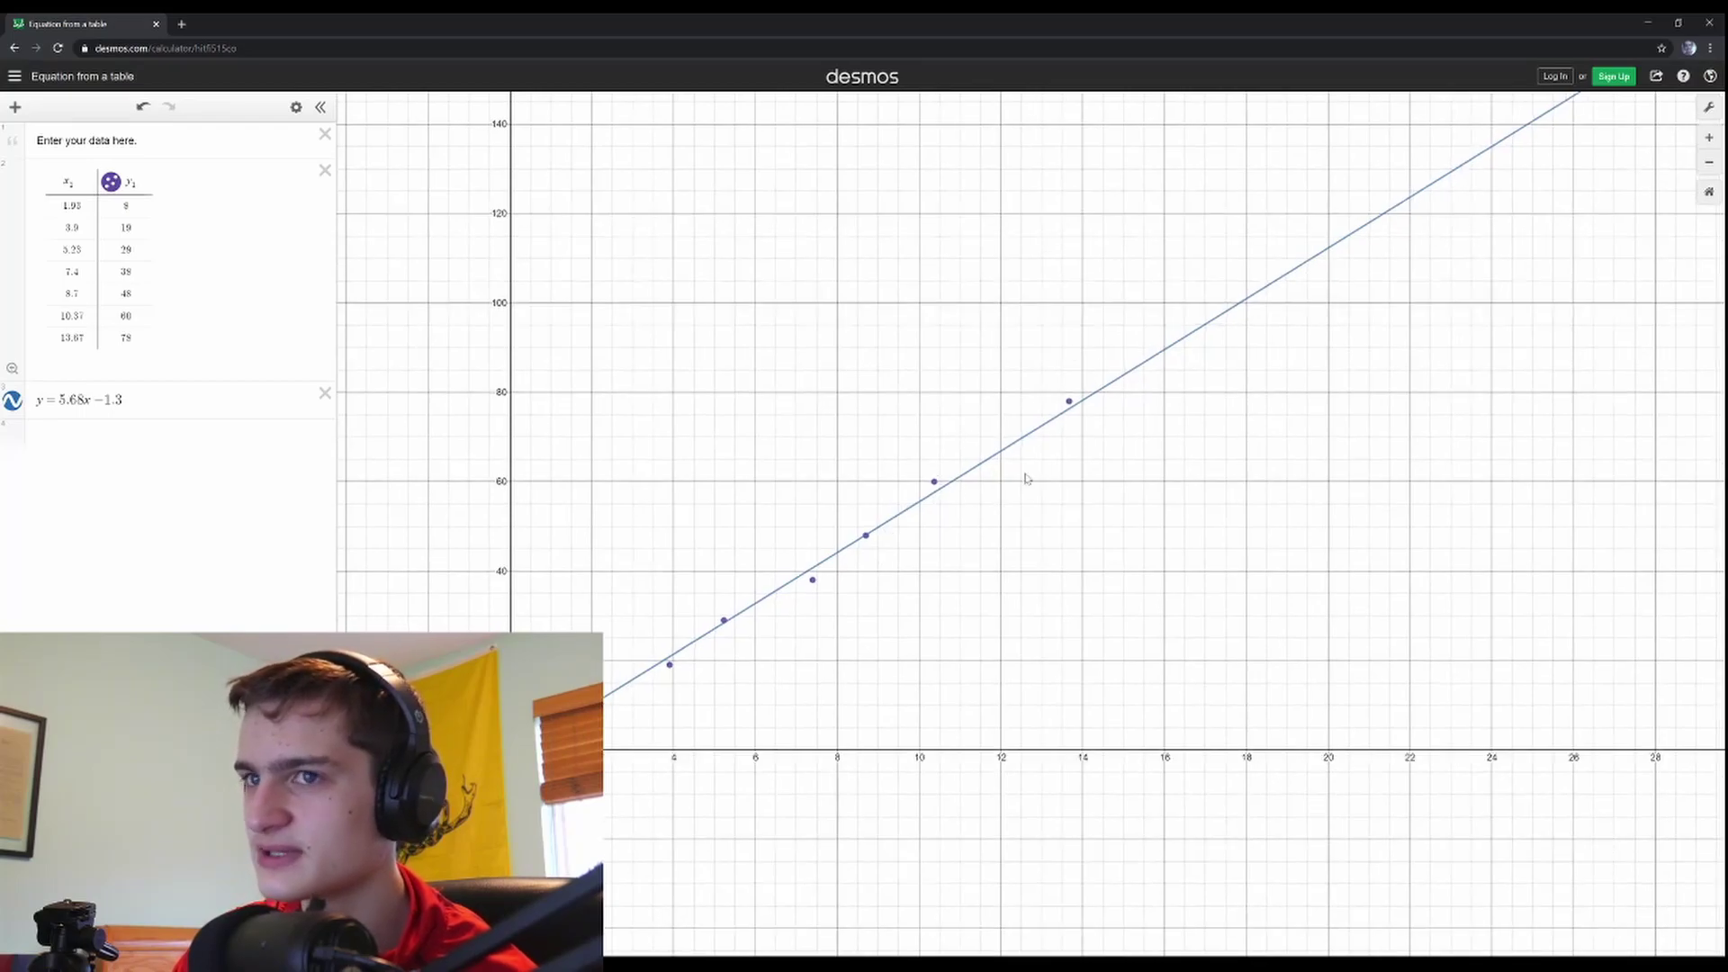
{"action": "left_click_drag", "start_coordinate": [936, 607], "coordinate": [1096, 540]}
{"action": "left_click", "coordinate": [164, 439]}
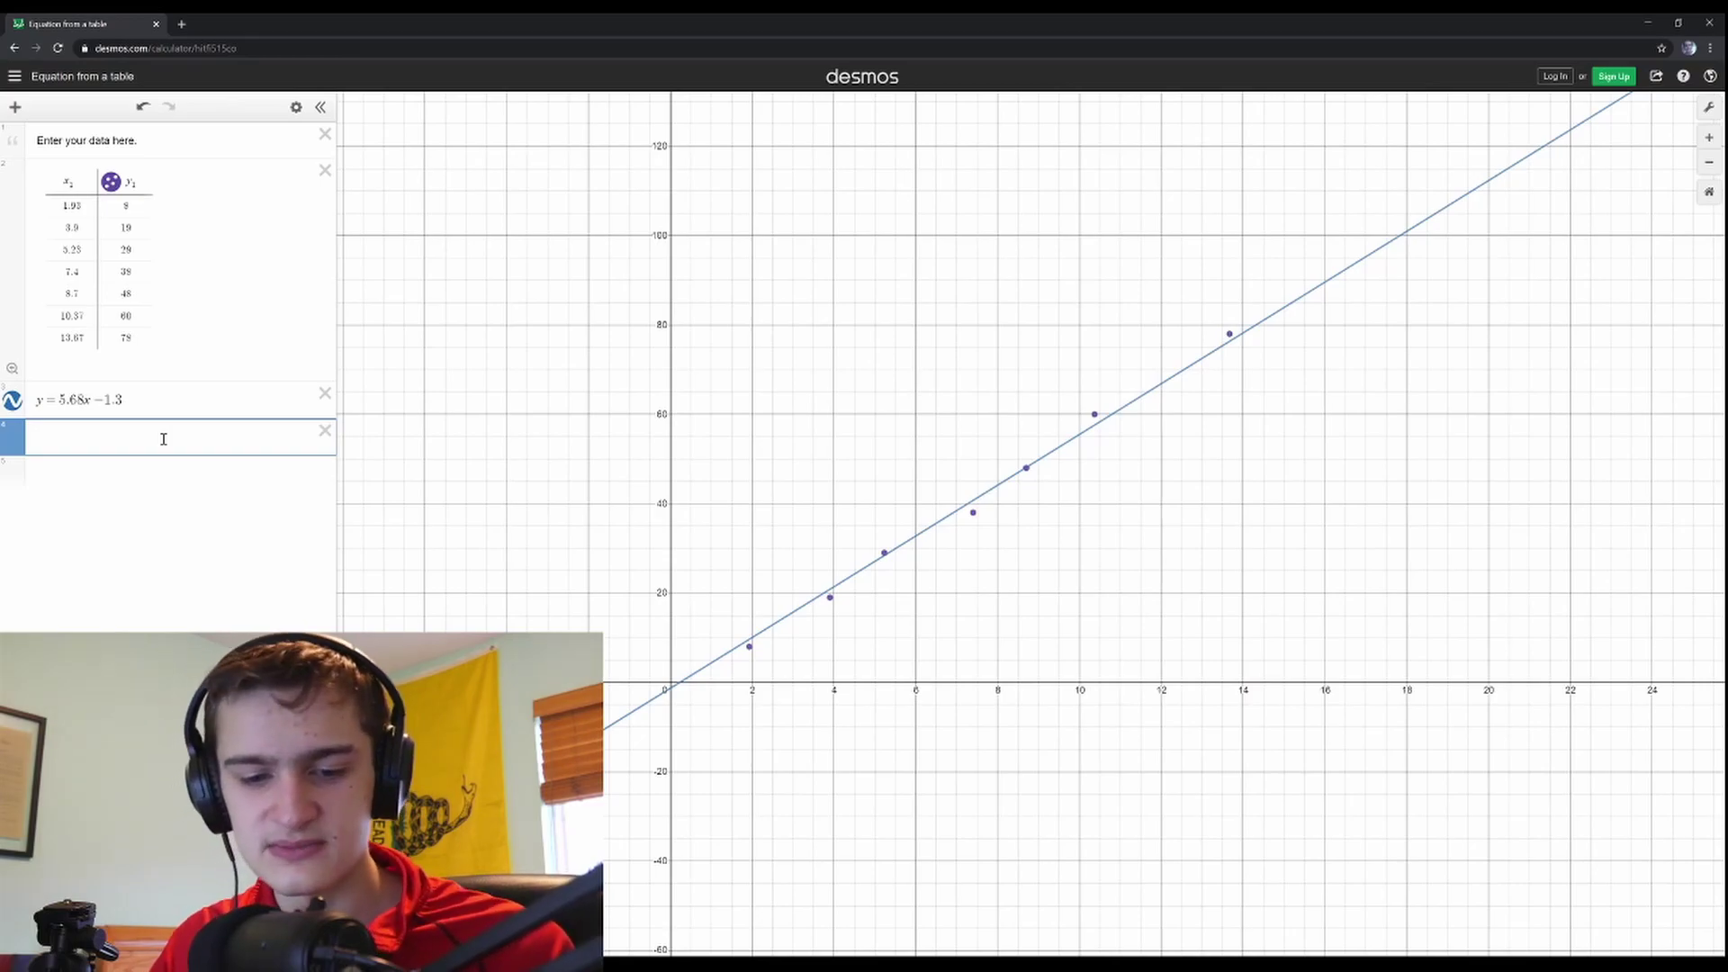
Step: Enter y = 5.68 as a horizontal line and pan to view it beside the data
{"action": "type", "text": "y "}
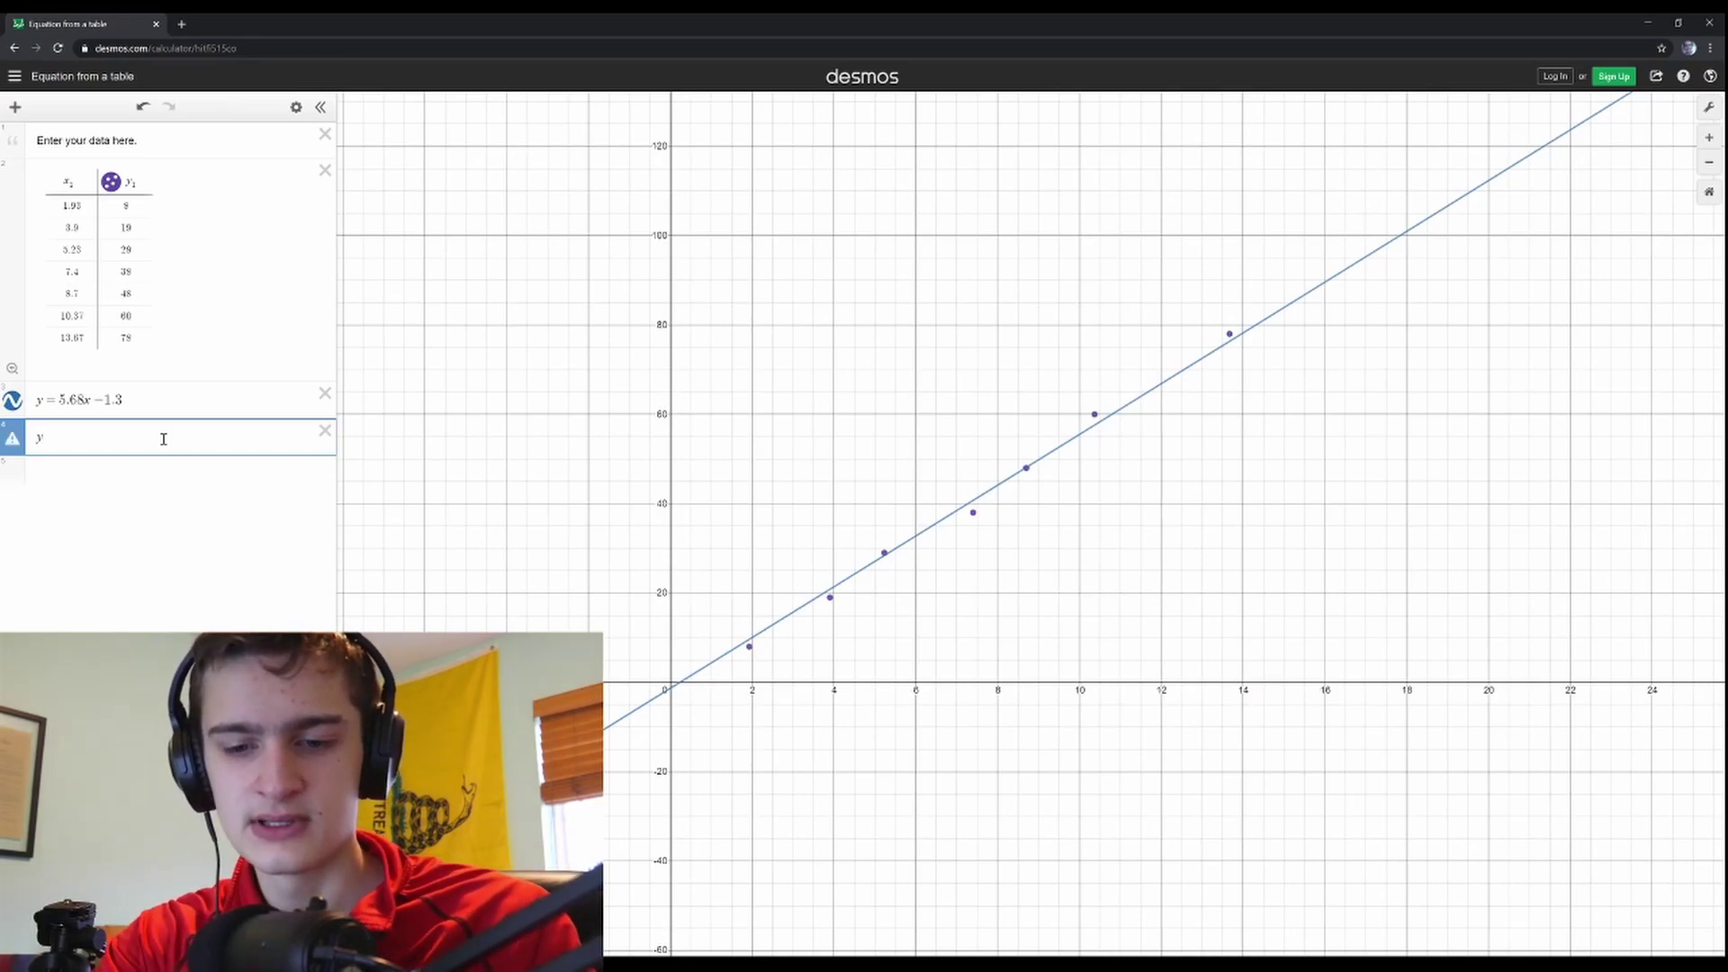
{"action": "type", "text": "+"}
{"action": "key", "text": "BackSpace"}
{"action": "type", "text": "= "}
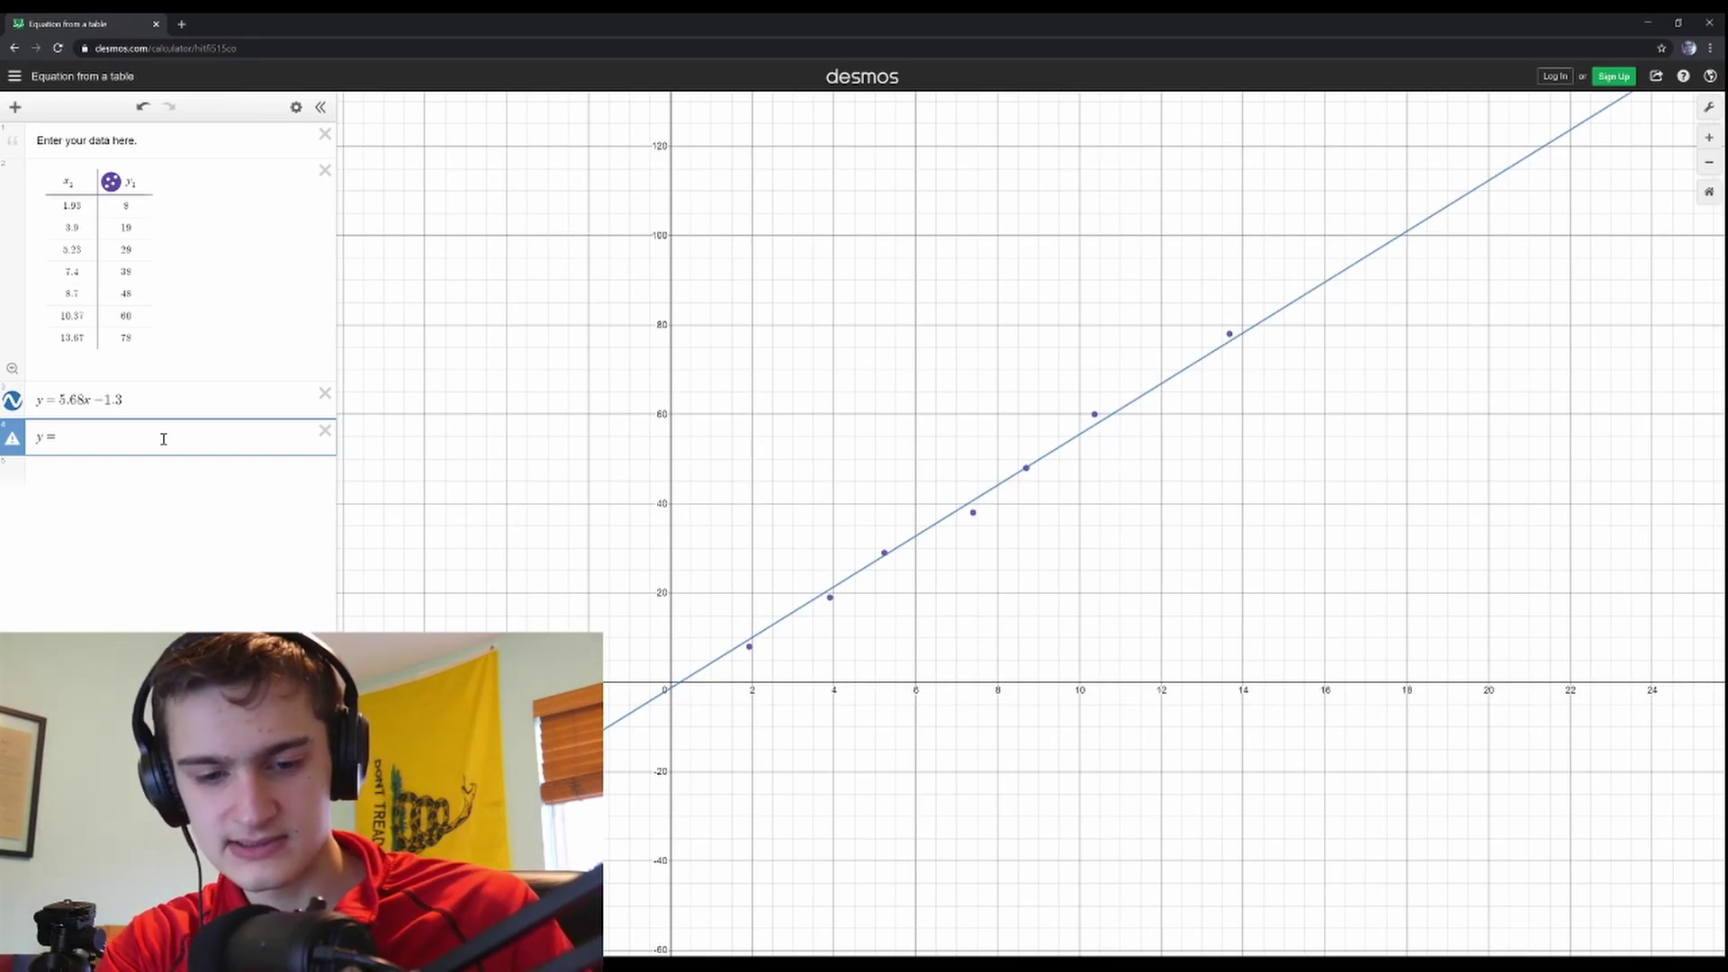
{"action": "type", "text": "5.68"}
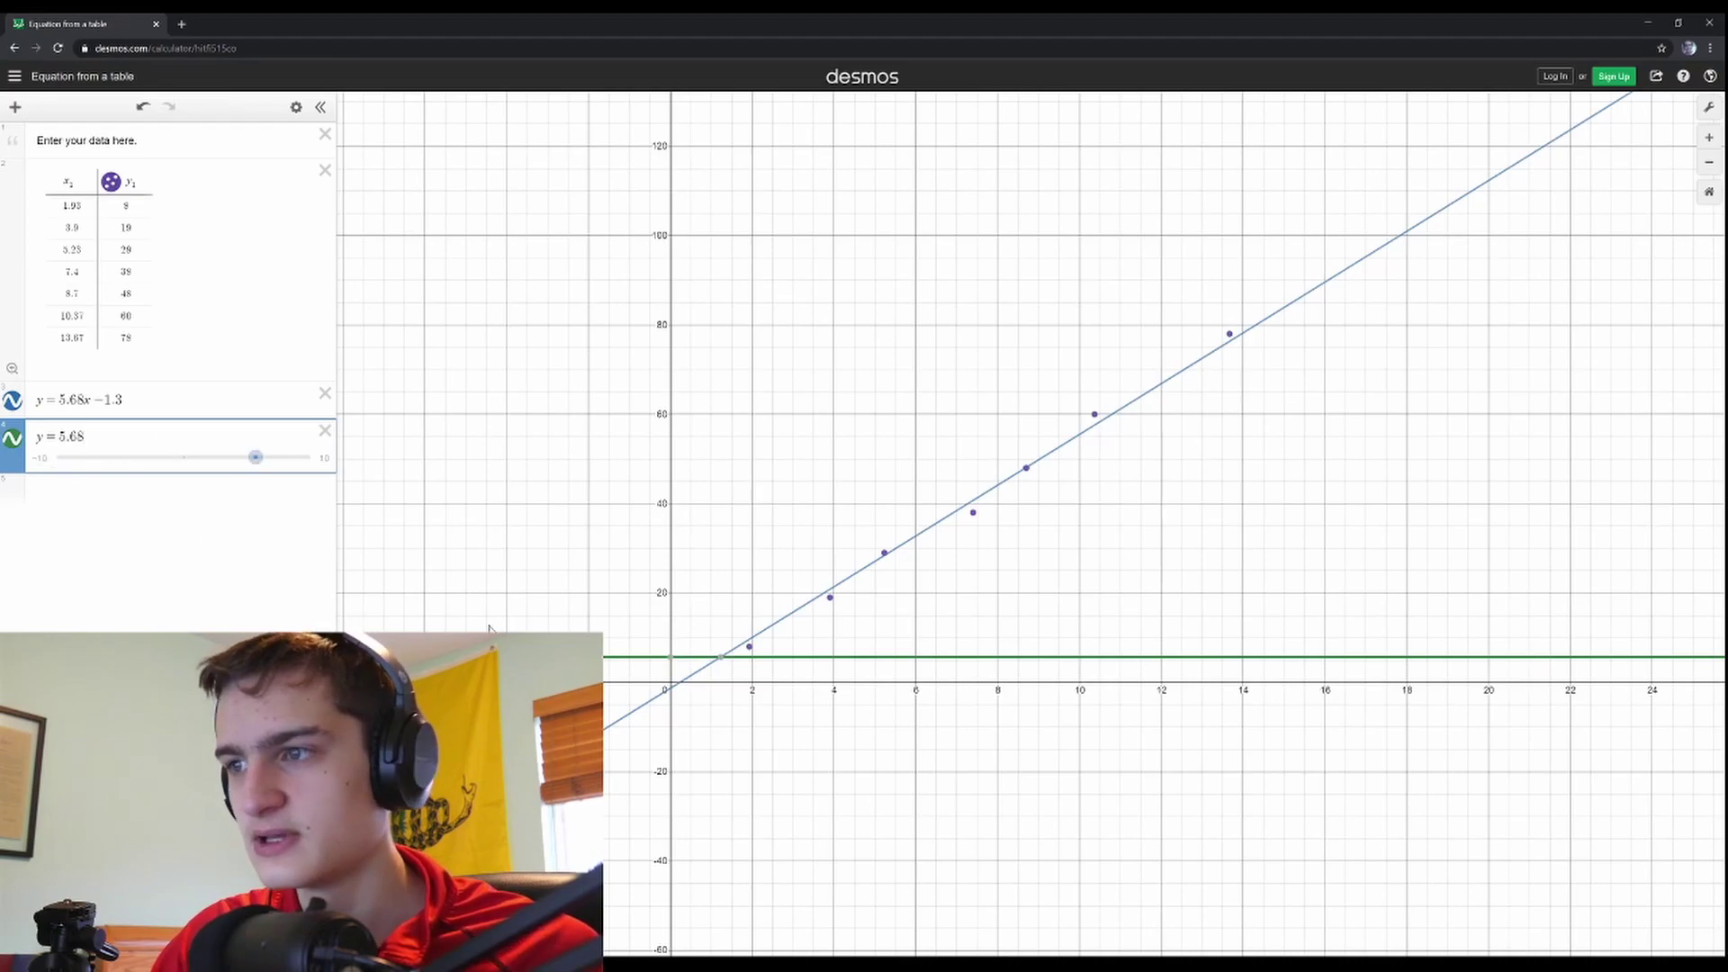
{"action": "left_click_drag", "start_coordinate": [896, 763], "coordinate": [835, 598]}
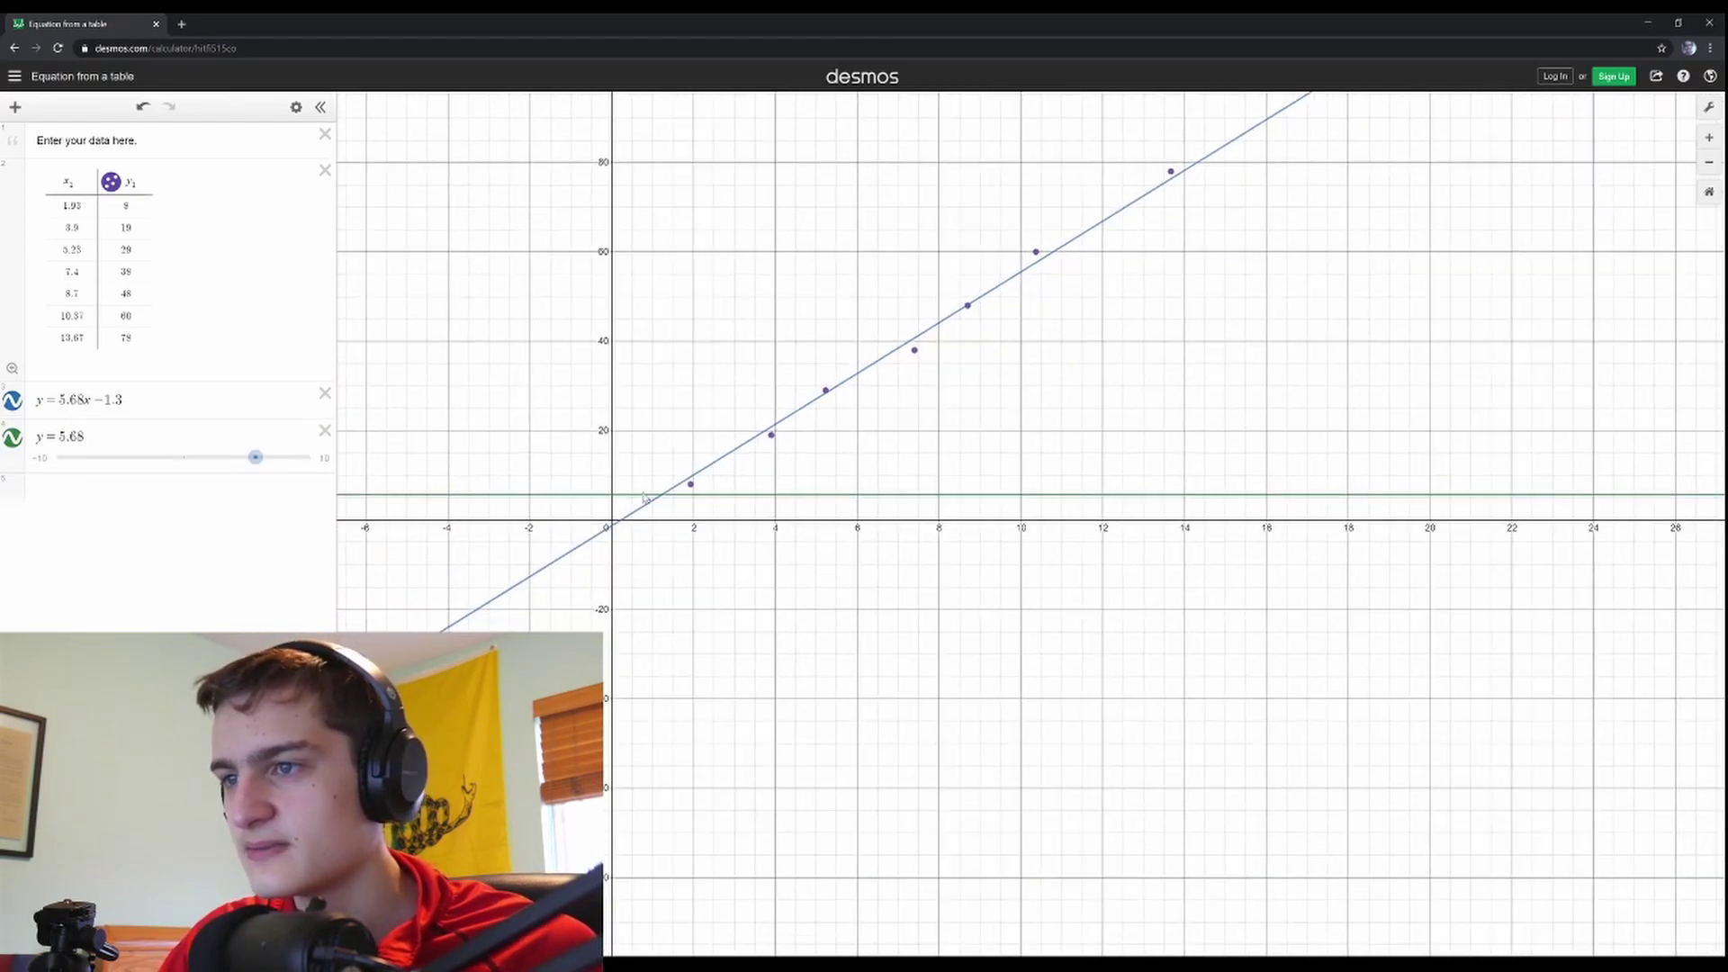